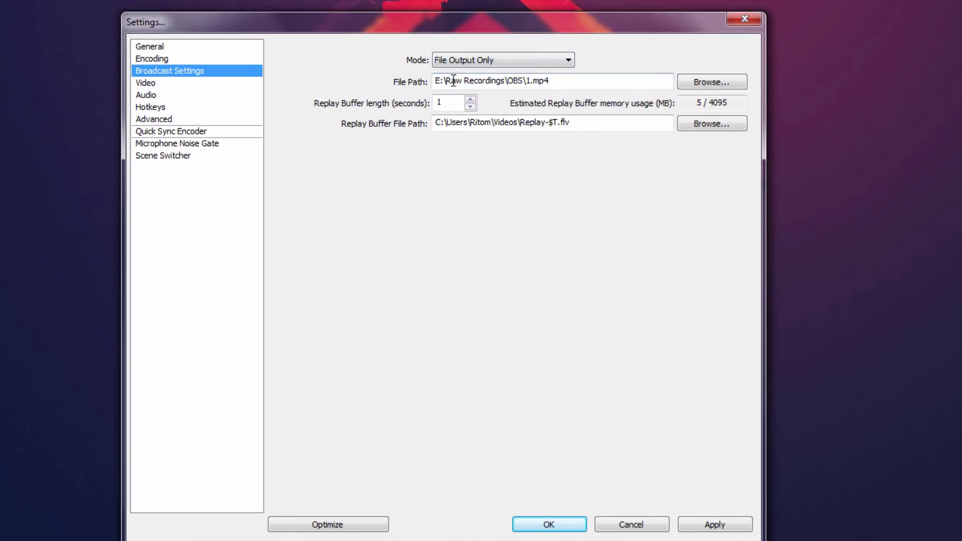
Browse for a new recording file path and go to the Desktop folder.
click(693, 83)
drag(351, 52, 331, 79)
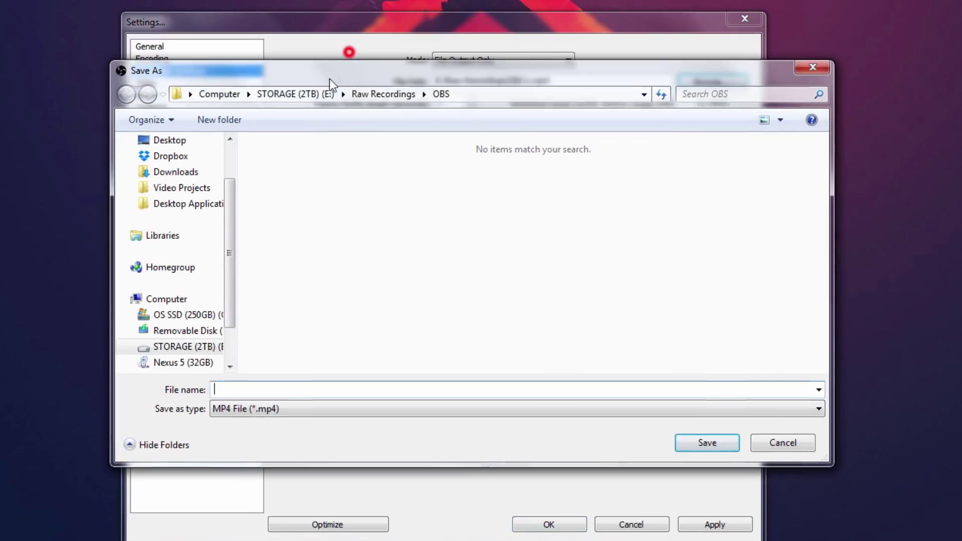
drag(232, 193, 236, 150)
click(168, 195)
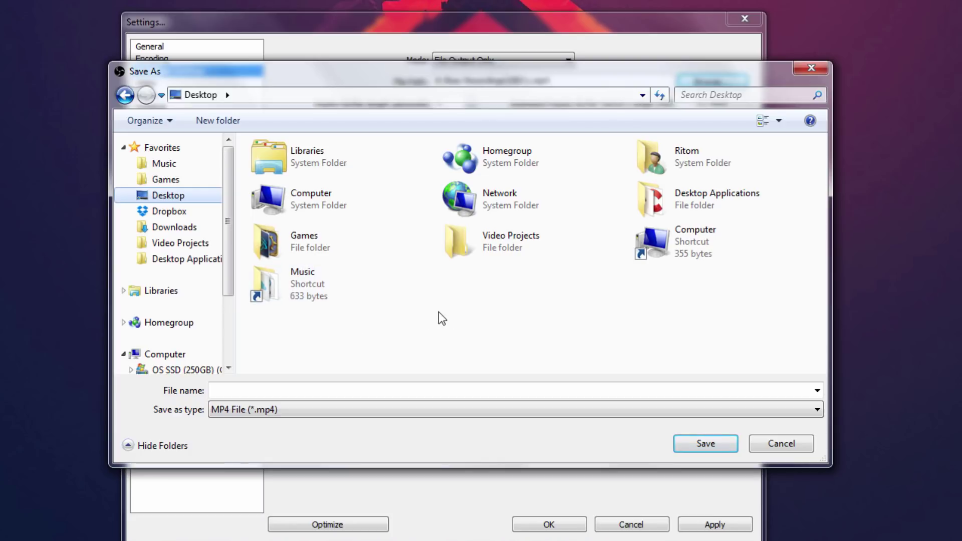
Create a folder named Recordings on the Desktop, and delete it to the Recycle Bin.
right_click(457, 297)
mouse_move(491, 421)
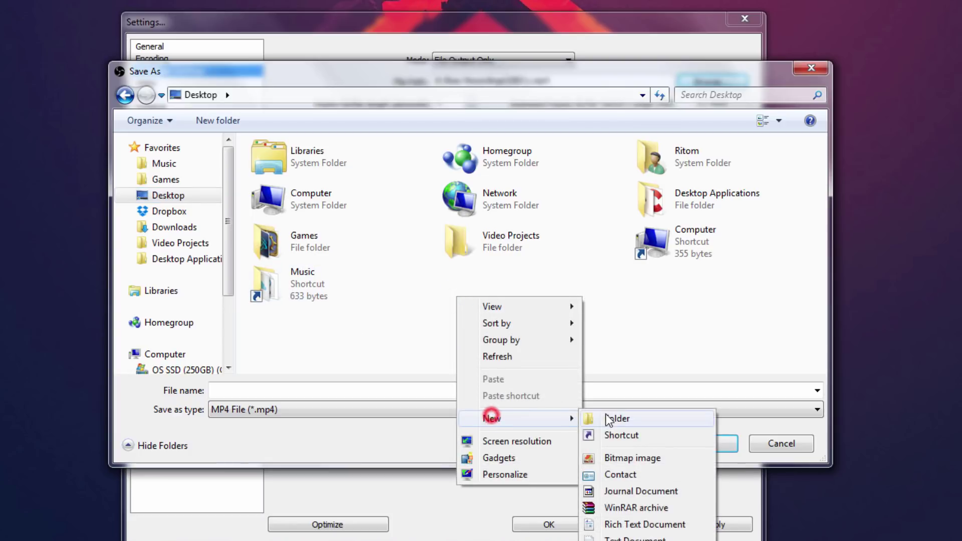
click(609, 414)
text(Recordings)
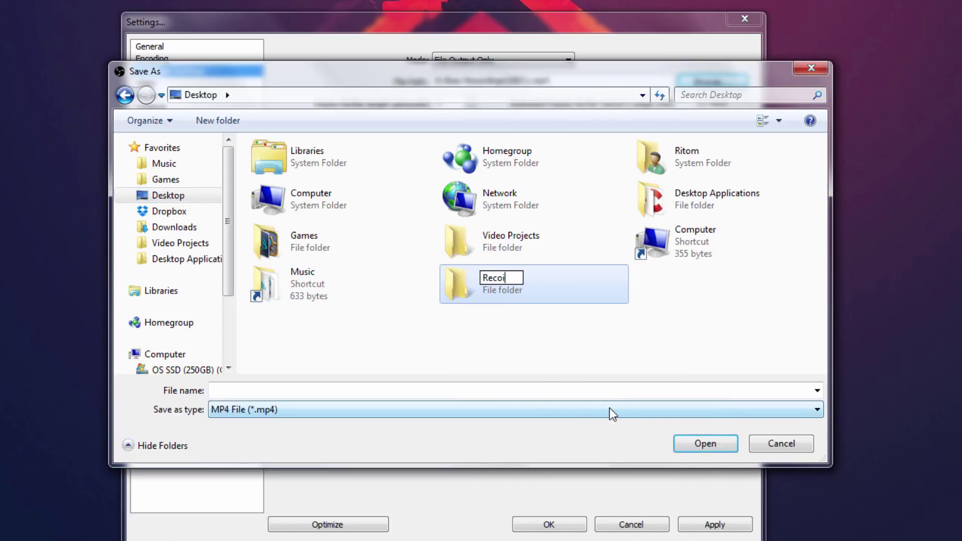
key(Return)
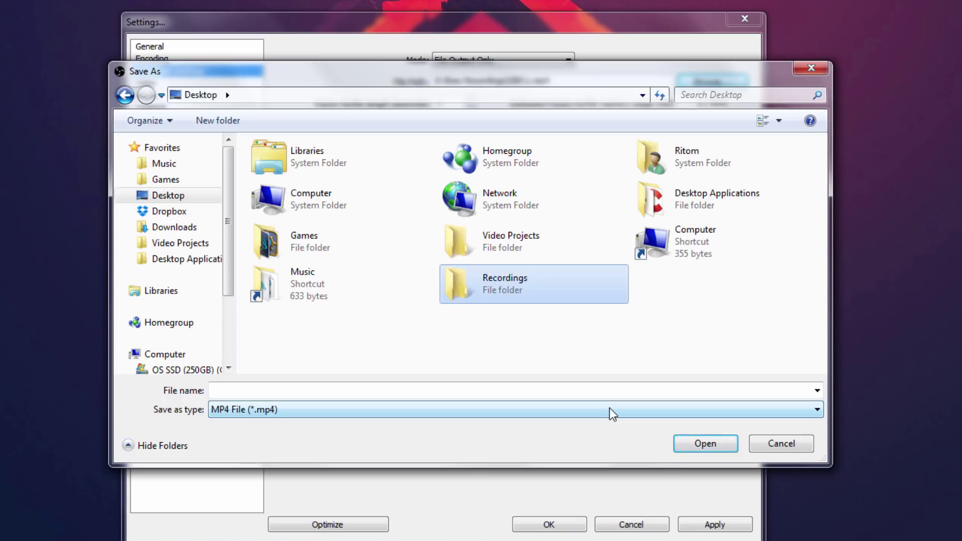
key(Delete)
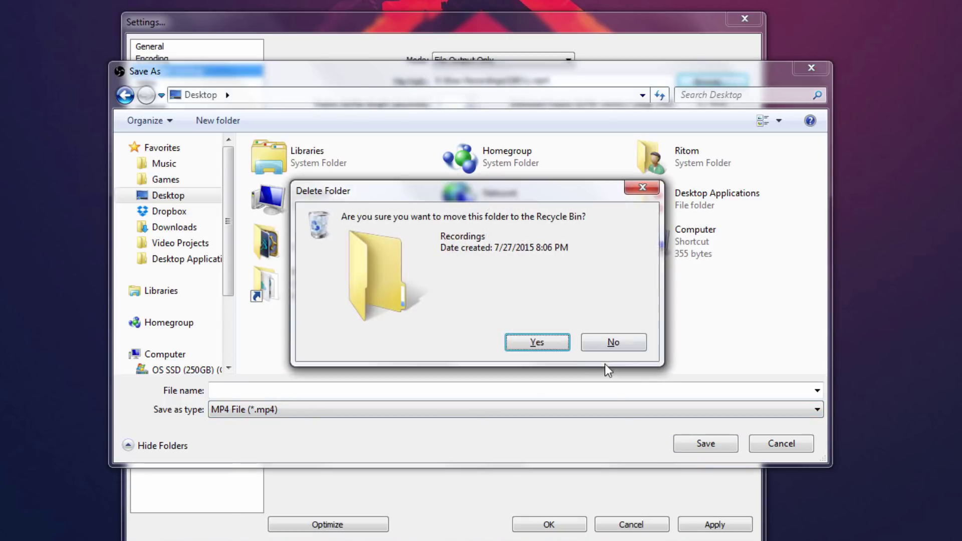
click(537, 343)
Look through the STORAGE (2TB) (E:) and OS SSD (250GB) (C:) drives as possible save locations.
drag(230, 185, 230, 250)
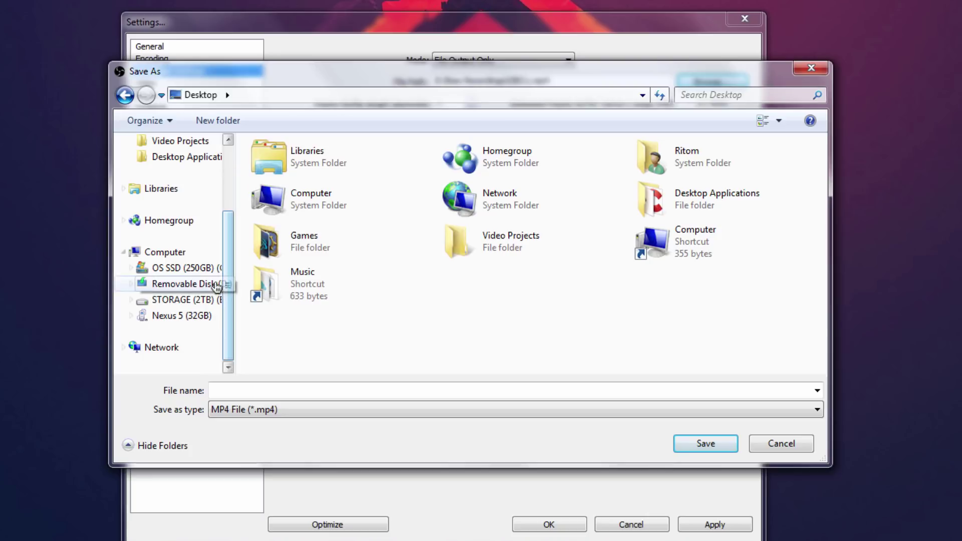
click(201, 302)
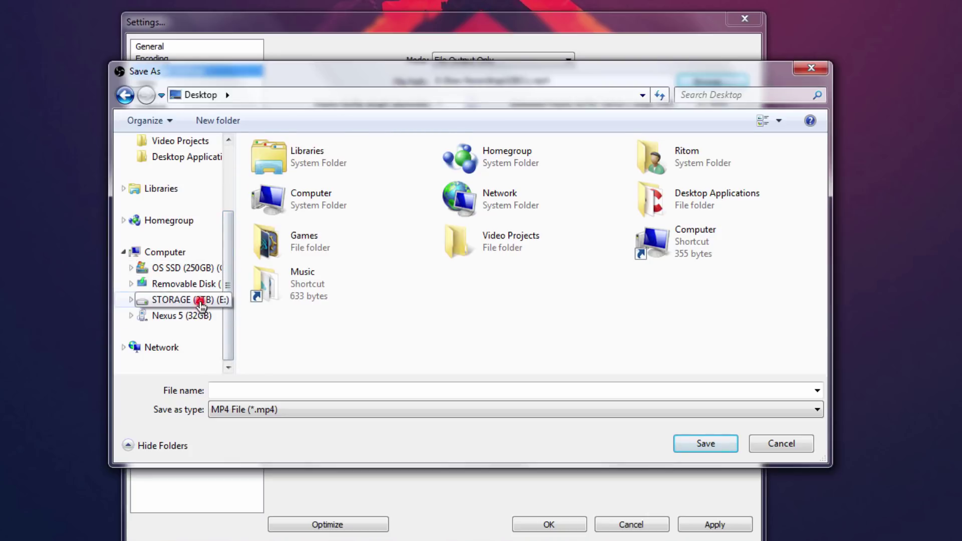
drag(228, 265, 228, 219)
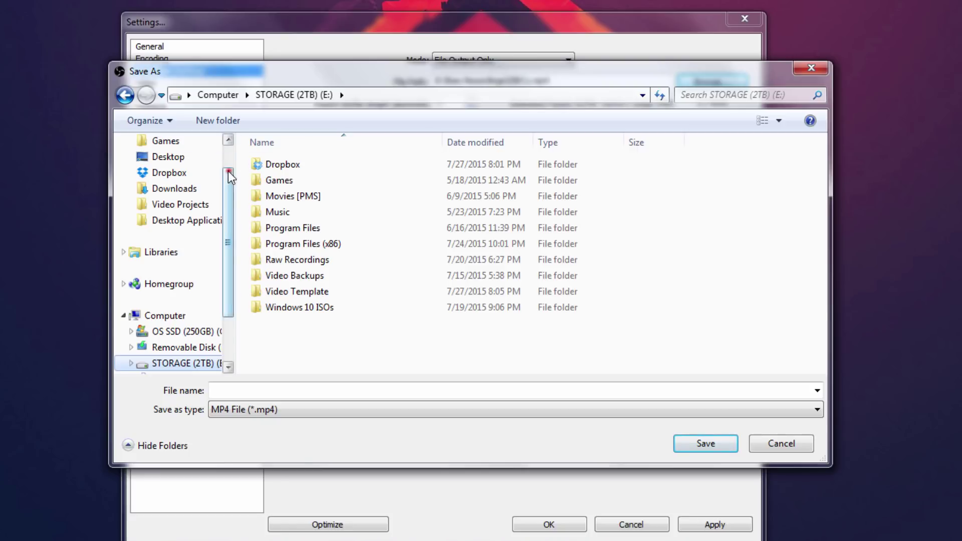
drag(228, 168, 228, 210)
click(187, 268)
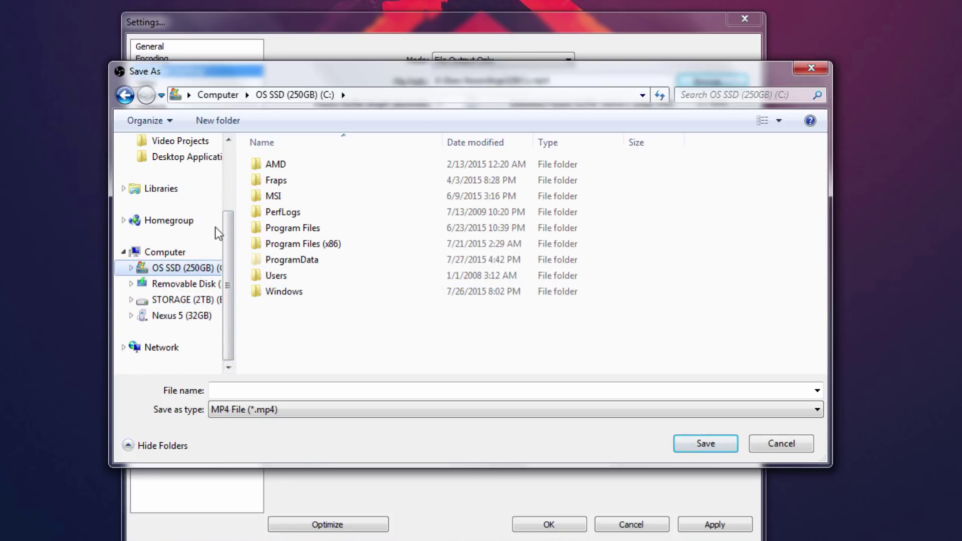
Set the recording file path to the Desktop with the file name $T and the MP4 File type.
click(228, 218)
click(168, 195)
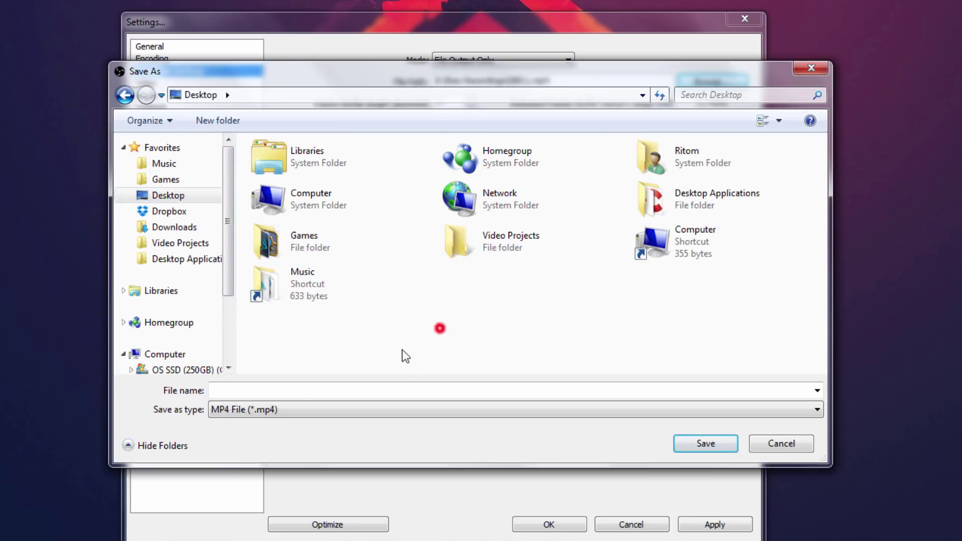
click(408, 389)
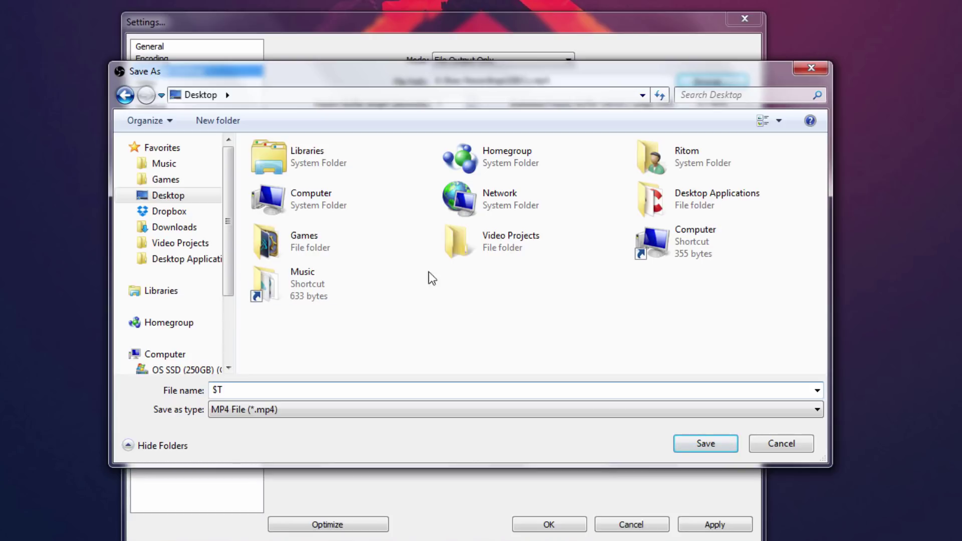
click(223, 410)
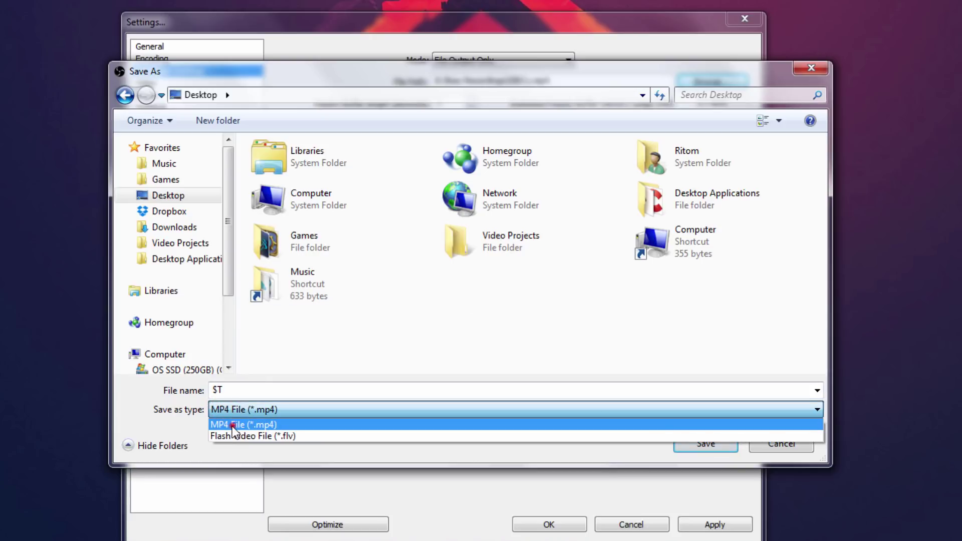
click(229, 425)
click(697, 442)
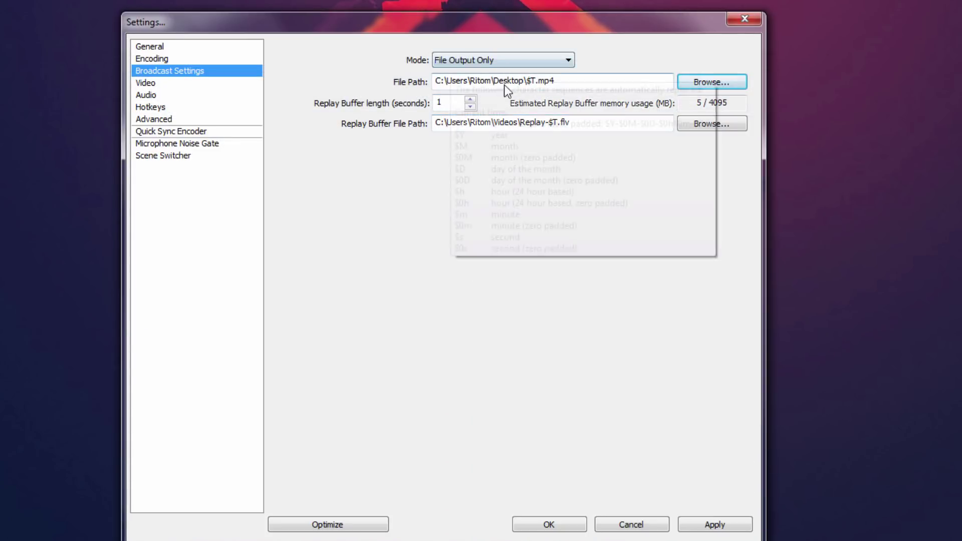
Open the Video settings and check the monitor's resolution in the Windows Screen Resolution window placed beside them.
click(151, 84)
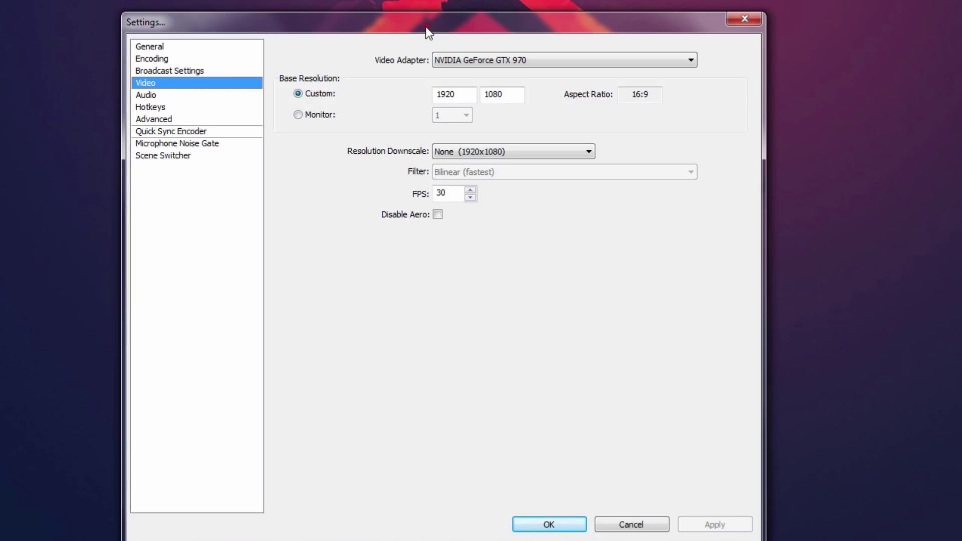
drag(425, 26, 352, 23)
right_click(716, 102)
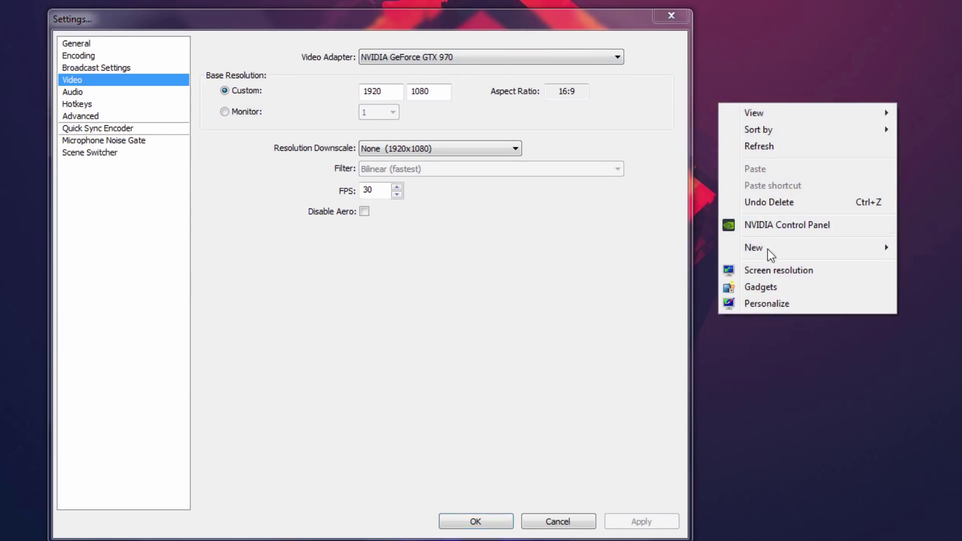
click(767, 270)
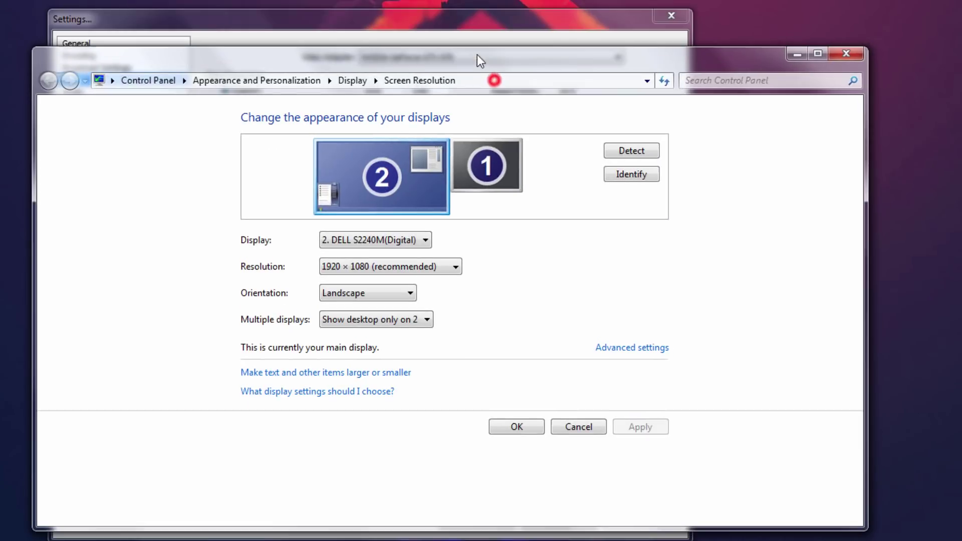
click(347, 266)
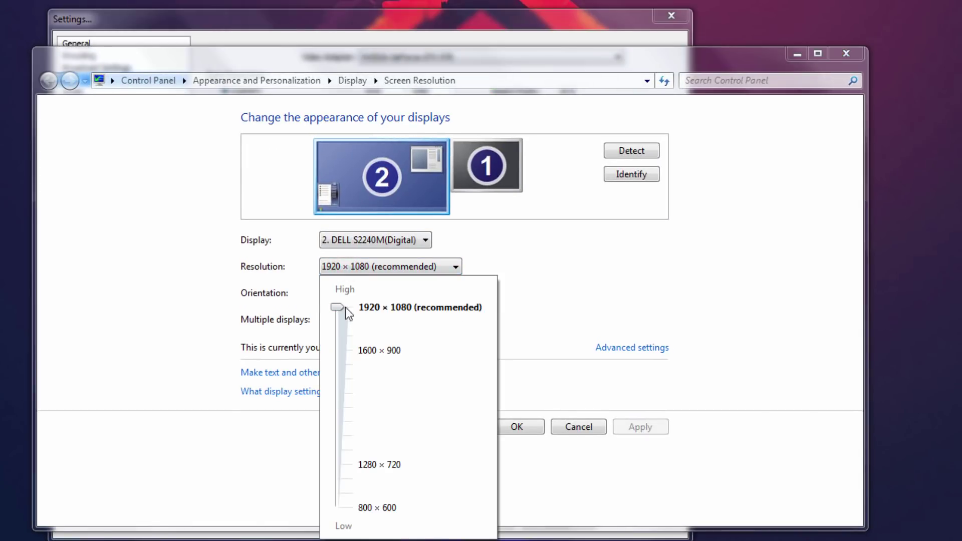
click(430, 61)
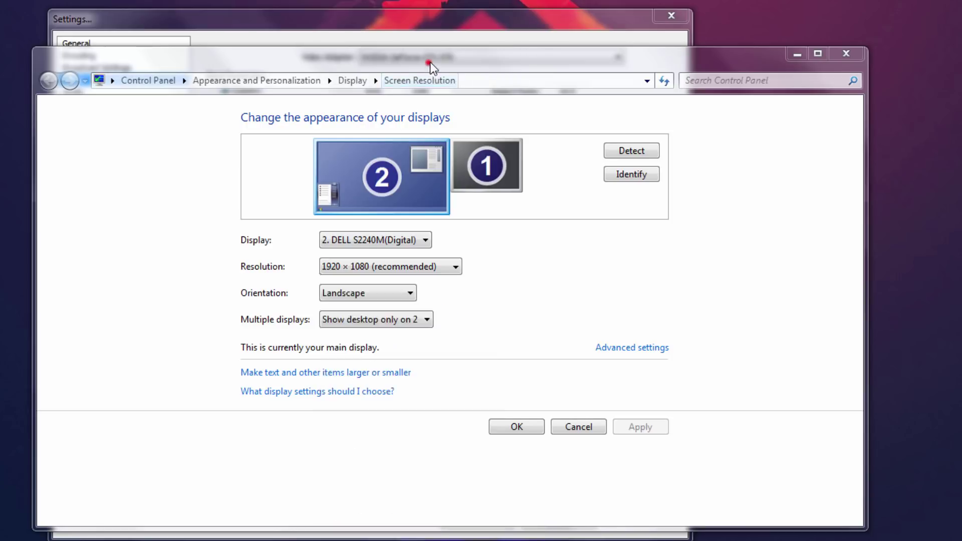
drag(430, 61, 790, 41)
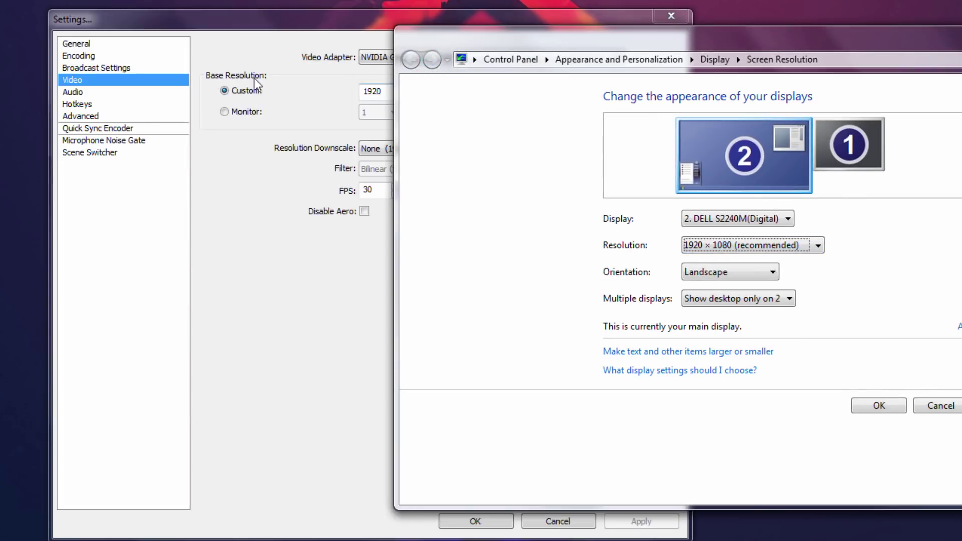
Set the custom base resolution to 1280 by 720.
click(325, 52)
double_click(391, 89)
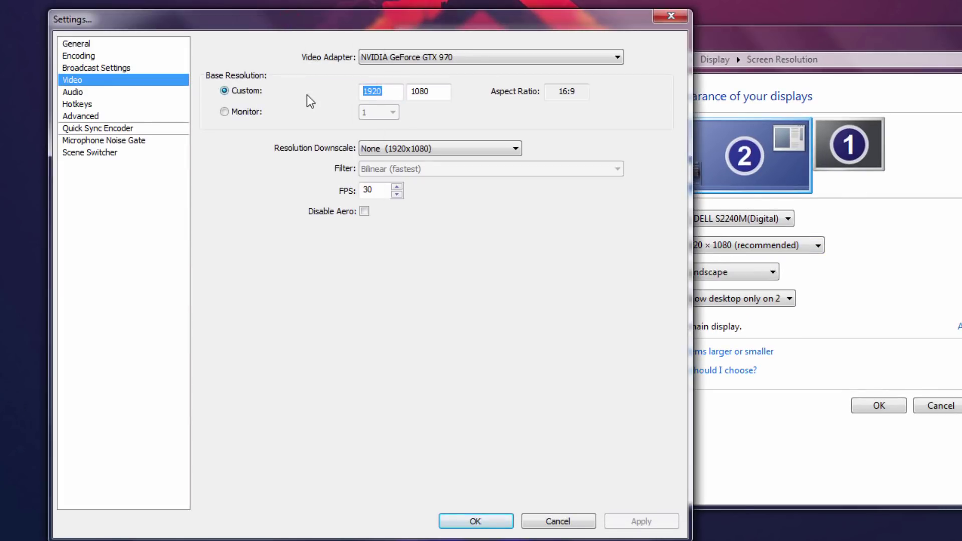
text(1280)
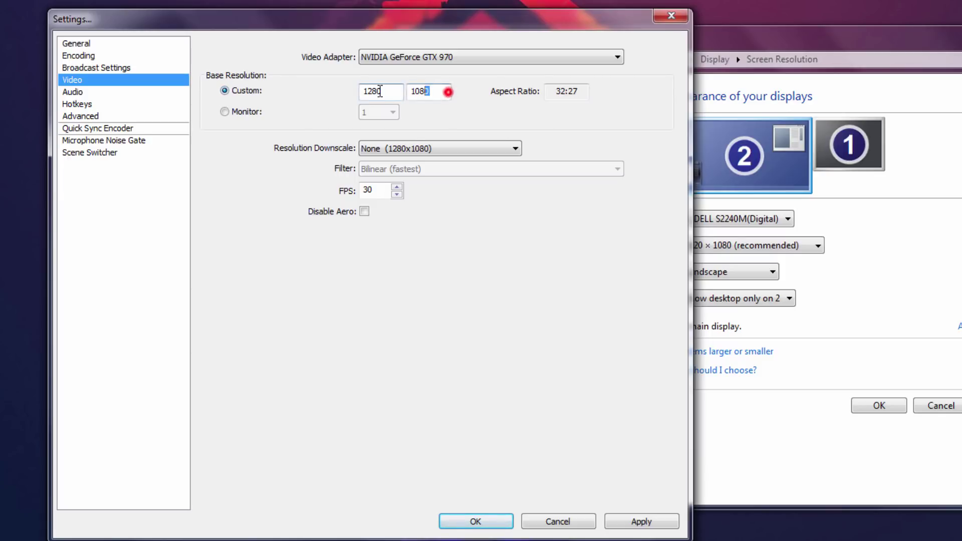
double_click(441, 91)
text(720)
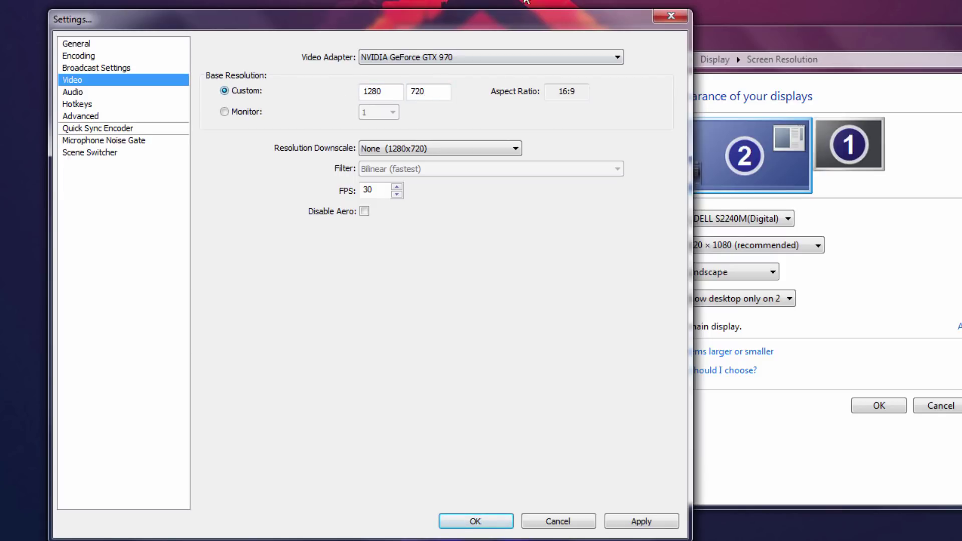
Check the display's available resolutions again in the Windows Screen Resolution window and return to the Video settings.
click(705, 39)
click(733, 245)
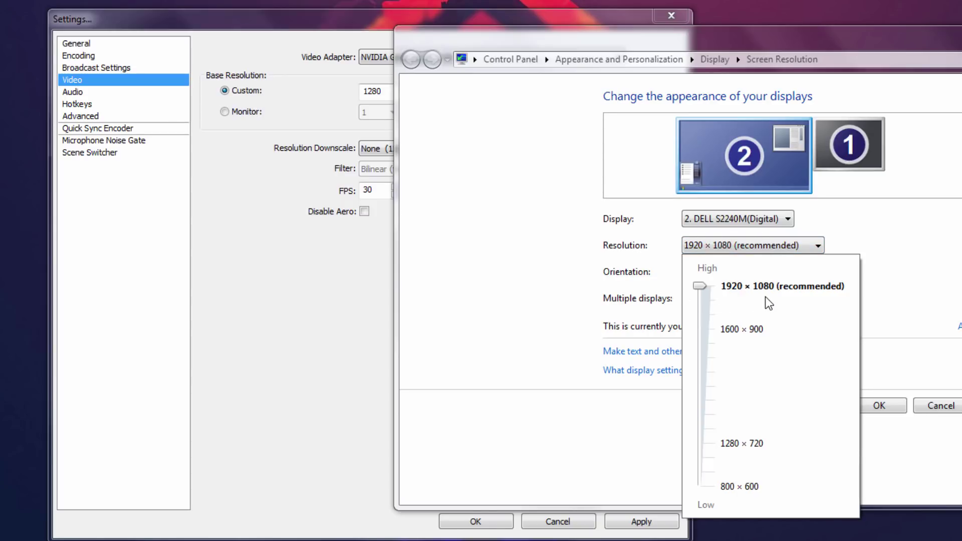
click(332, 234)
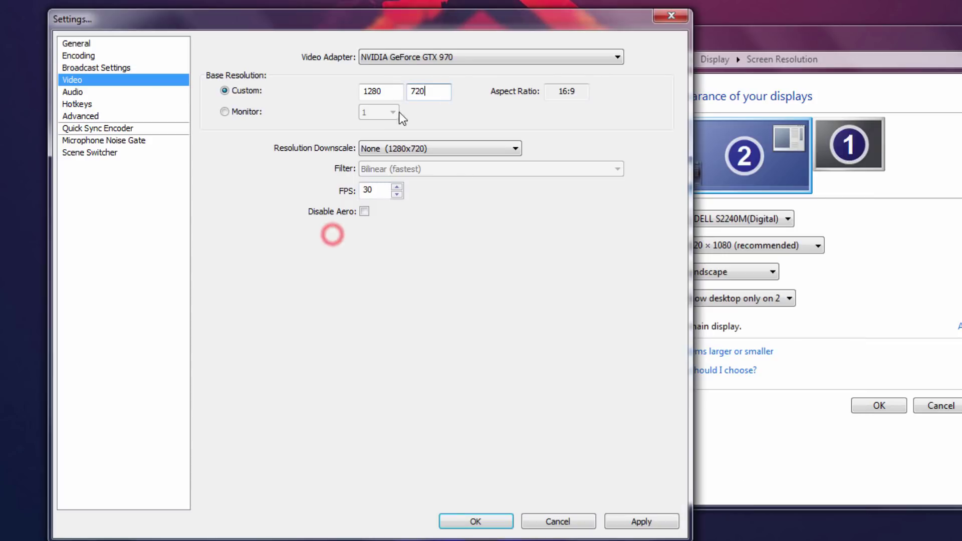
Set the custom base resolution to 1920 by 1080 and choose None for the resolution downscale.
double_click(385, 92)
text(1920)
double_click(436, 91)
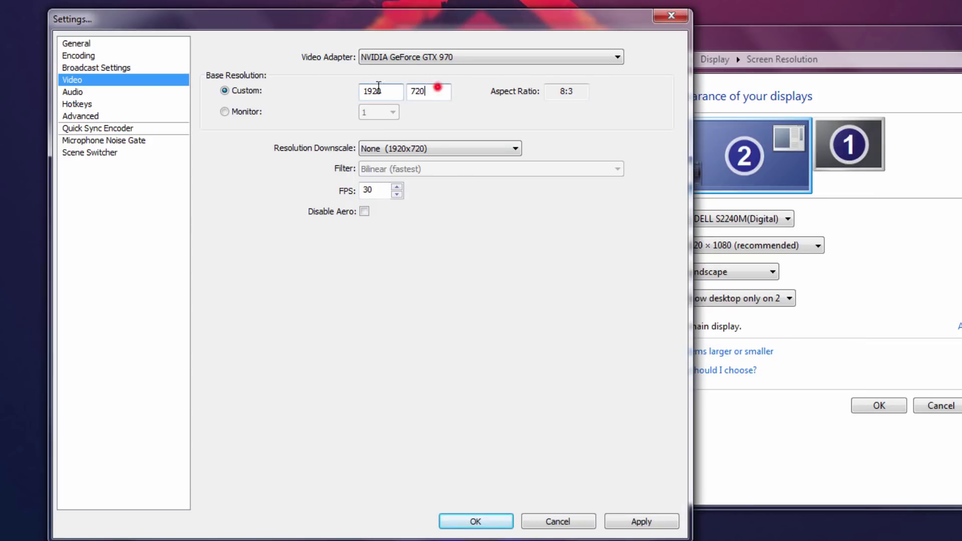
text(1080)
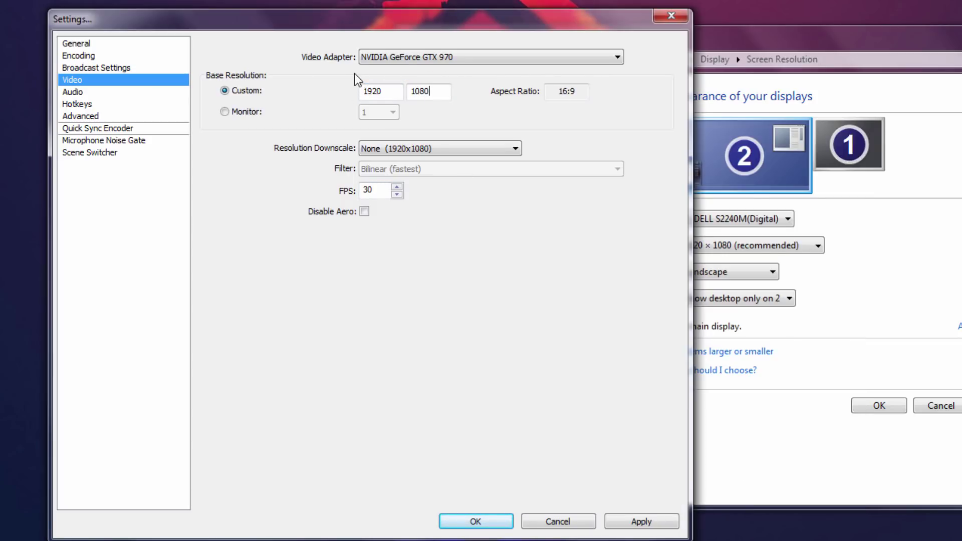
double_click(566, 91)
click(383, 149)
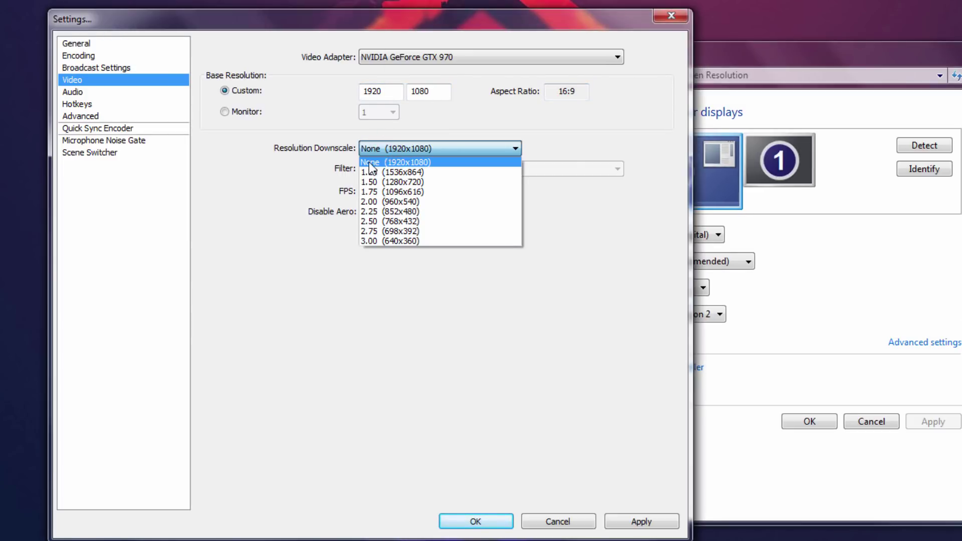
click(370, 163)
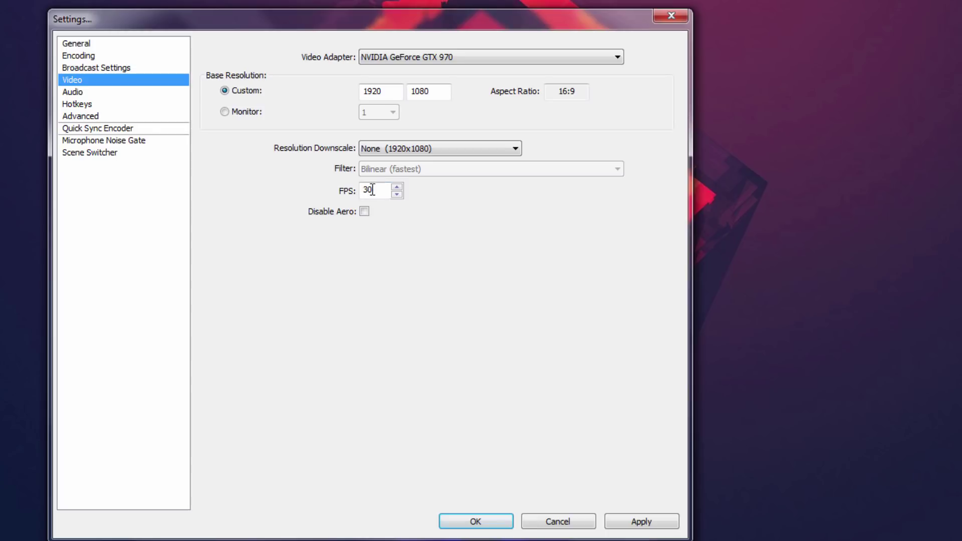
Set the video frame rate to 60 FPS and save the changes while switching to the Encoding settings.
click(371, 190)
click(377, 186)
double_click(375, 189)
text(60)
drag(369, 189, 355, 185)
click(86, 56)
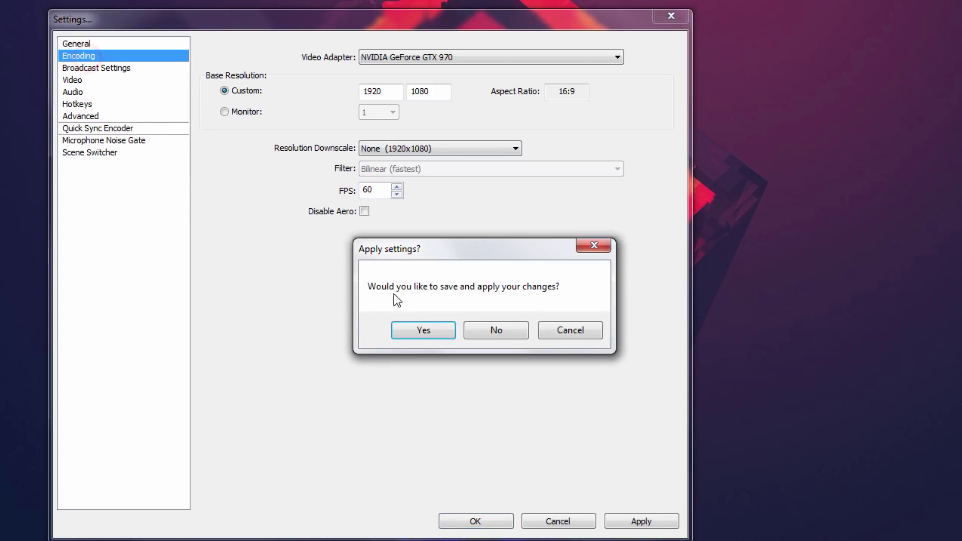
click(424, 333)
Examine the Max Bitrate value in the video encoding settings.
click(399, 127)
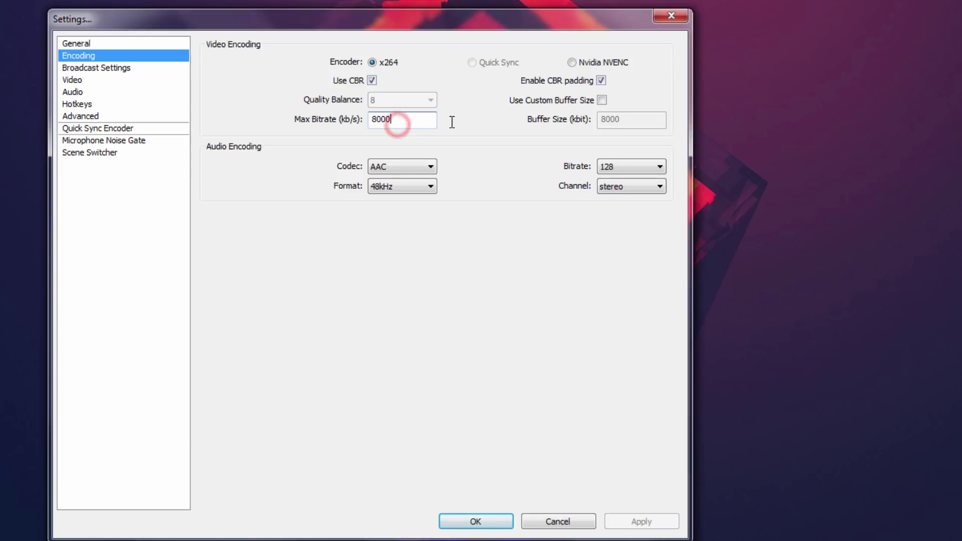
drag(393, 119, 370, 121)
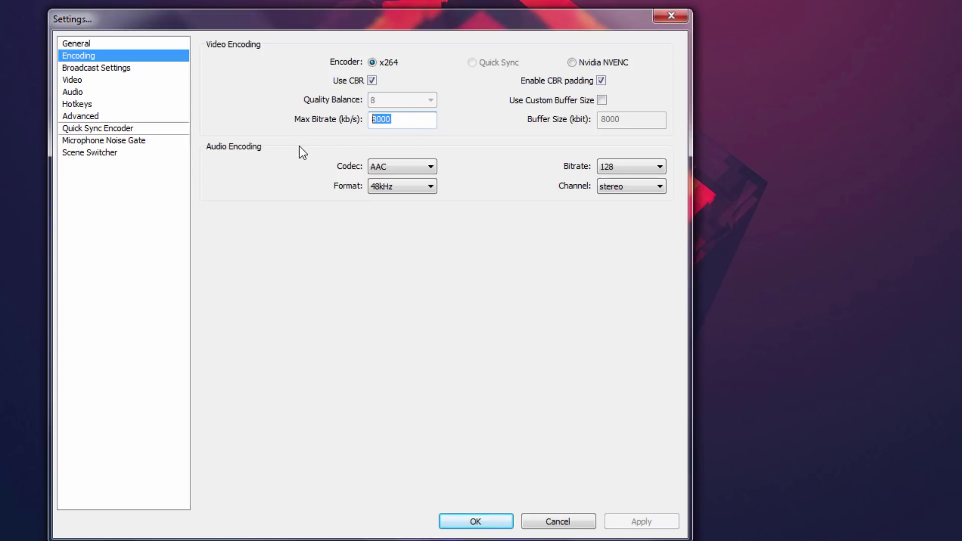
click(299, 146)
Return to the Video settings and set the frame rate to 30 FPS.
click(79, 81)
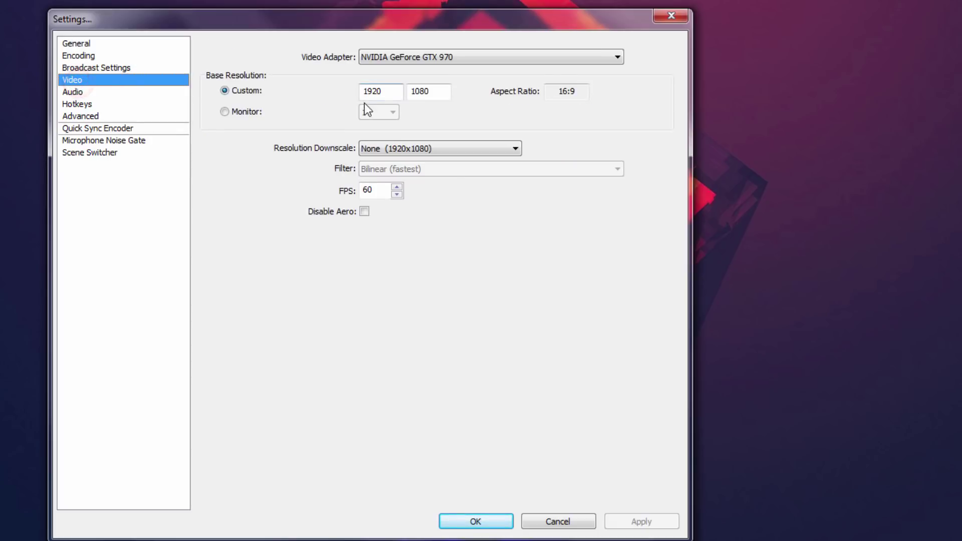
drag(374, 191, 326, 189)
text(30)
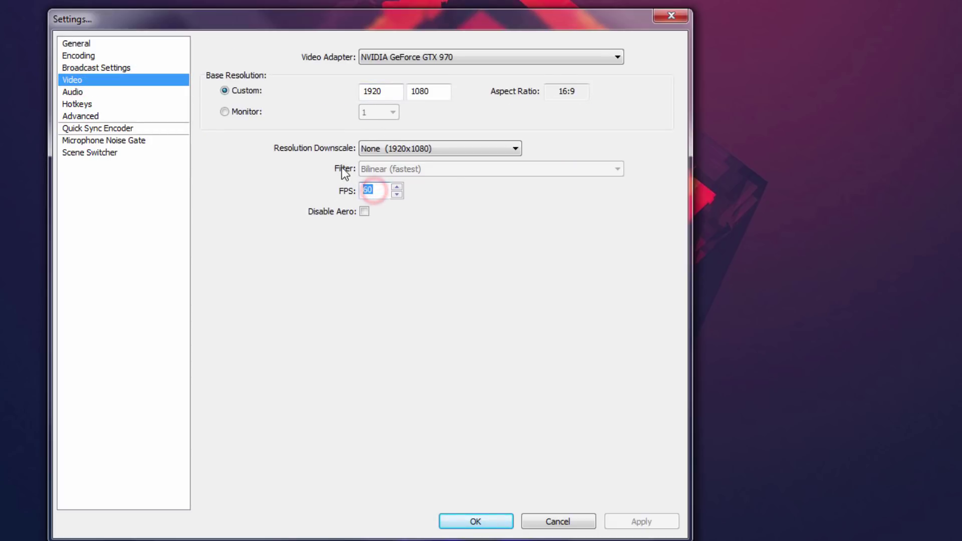
click(440, 262)
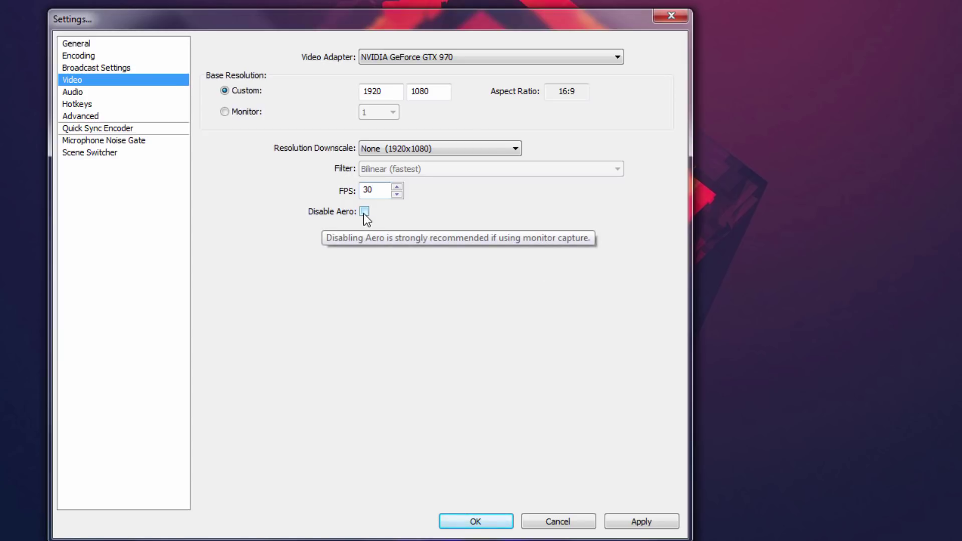
Save the video changes while switching to the Audio settings and choose Default as the desktop audio device.
click(73, 93)
click(416, 330)
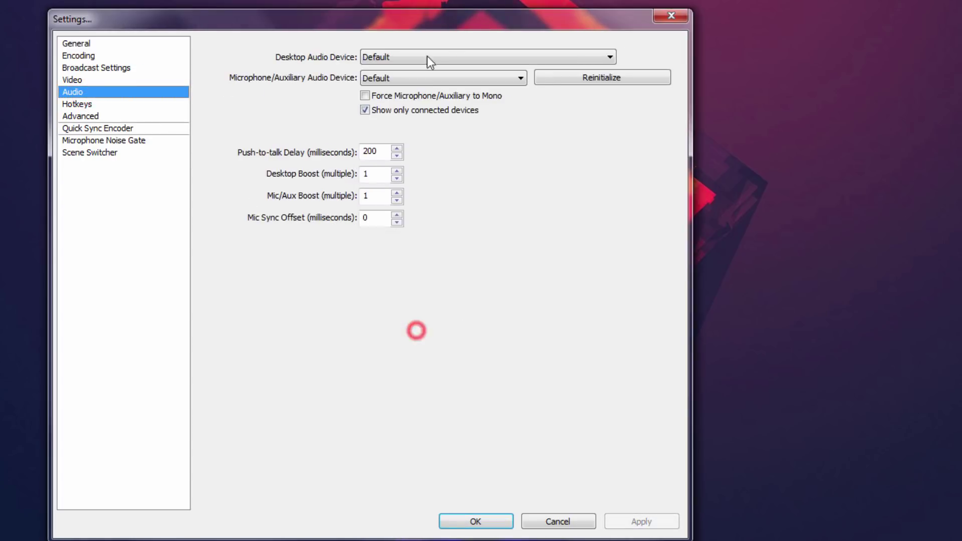
drag(425, 11, 421, 10)
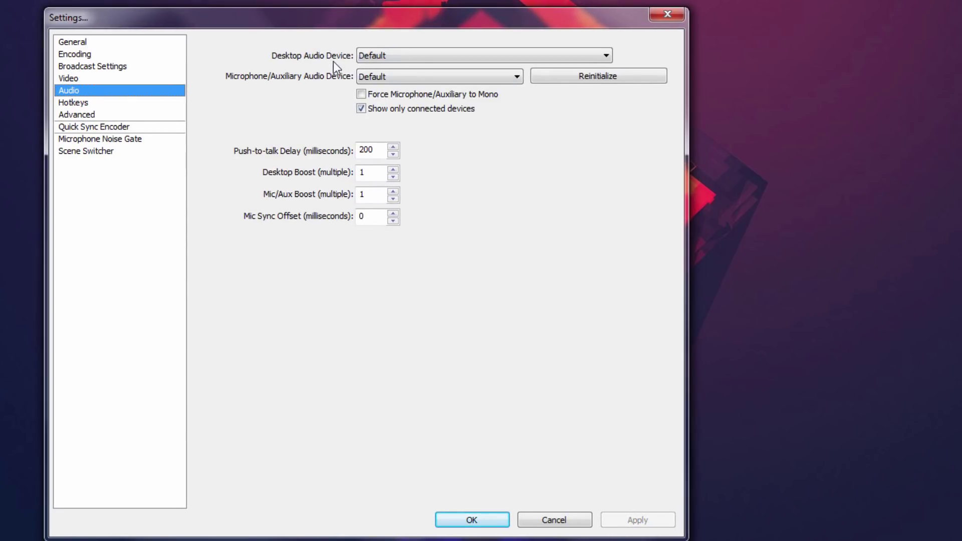
click(369, 59)
click(387, 67)
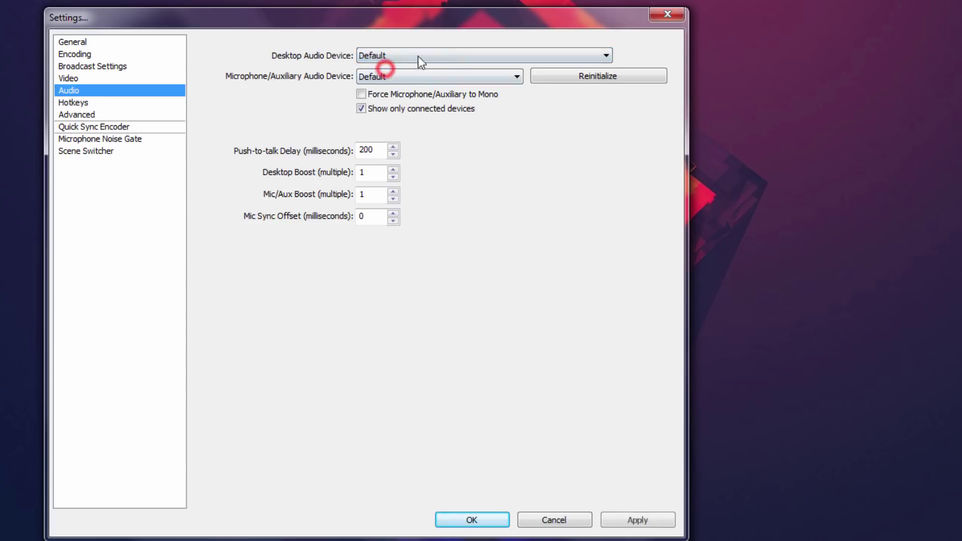
Try the Microphone (BLUE NESSIE USB MIC), Disable and Default options for the microphone/auxiliary audio device.
click(430, 78)
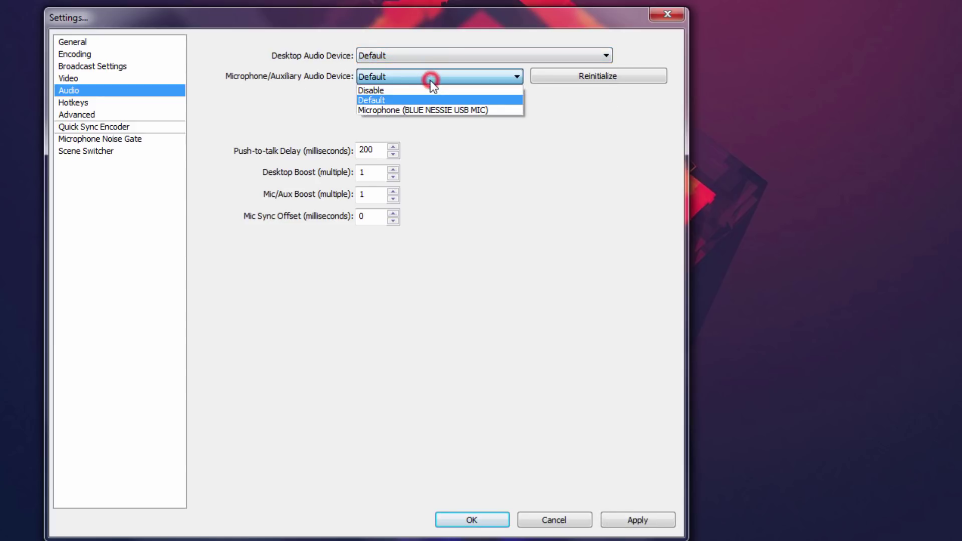
click(426, 109)
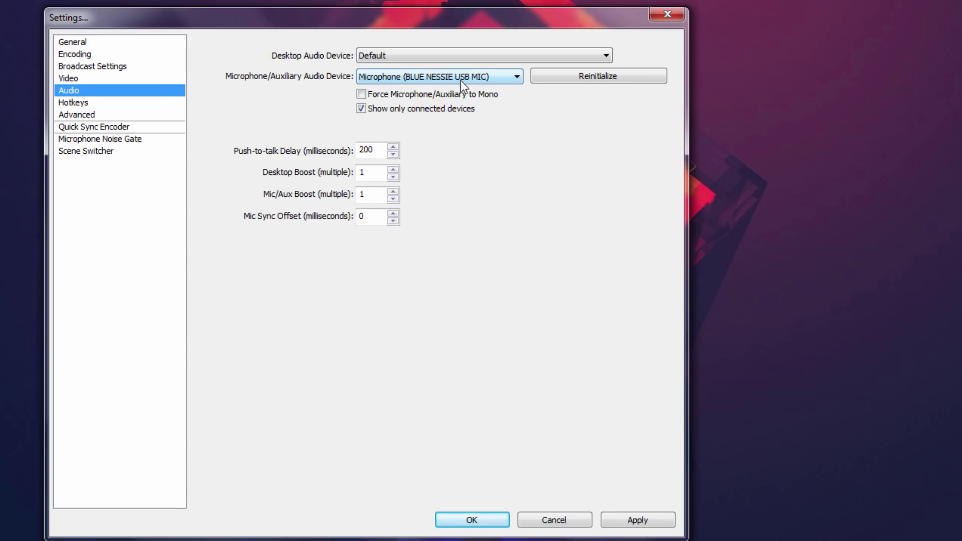
click(412, 77)
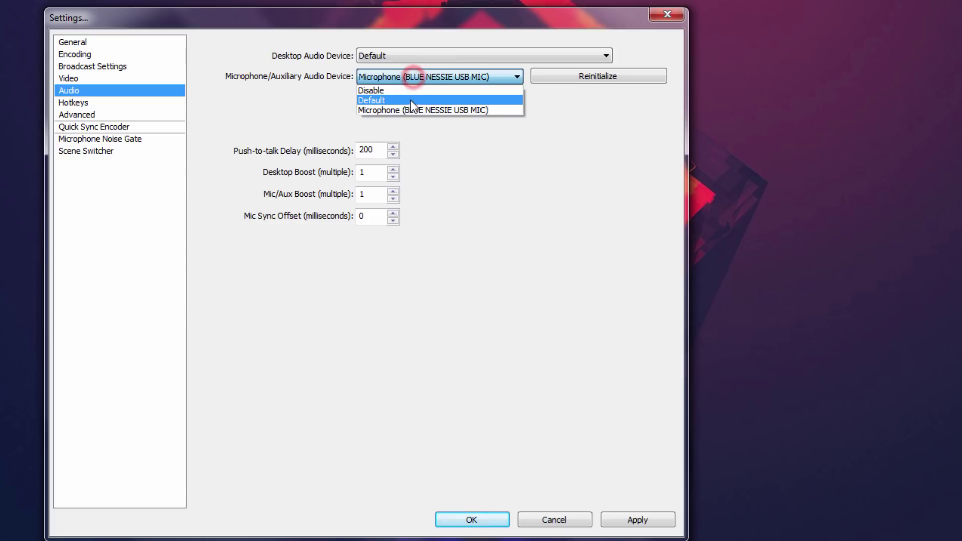
click(389, 91)
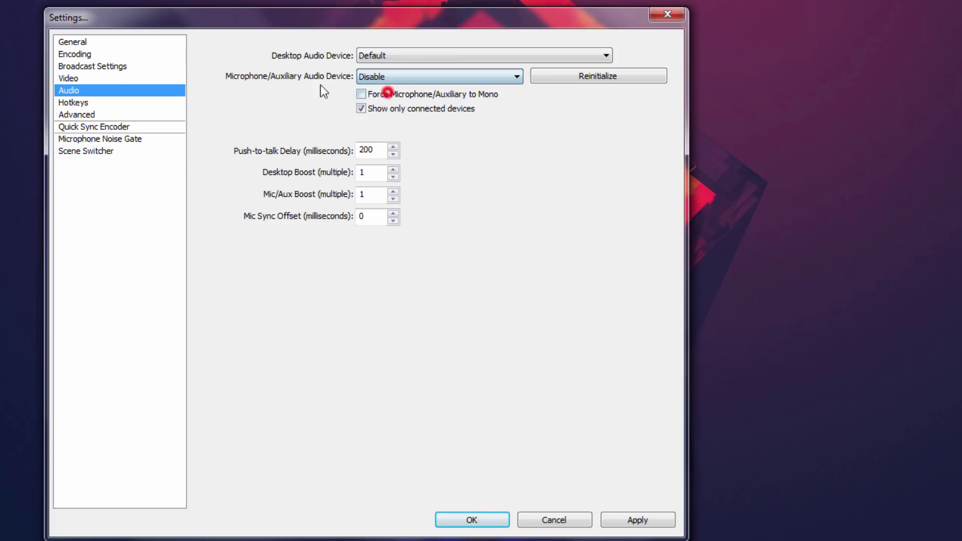
click(410, 79)
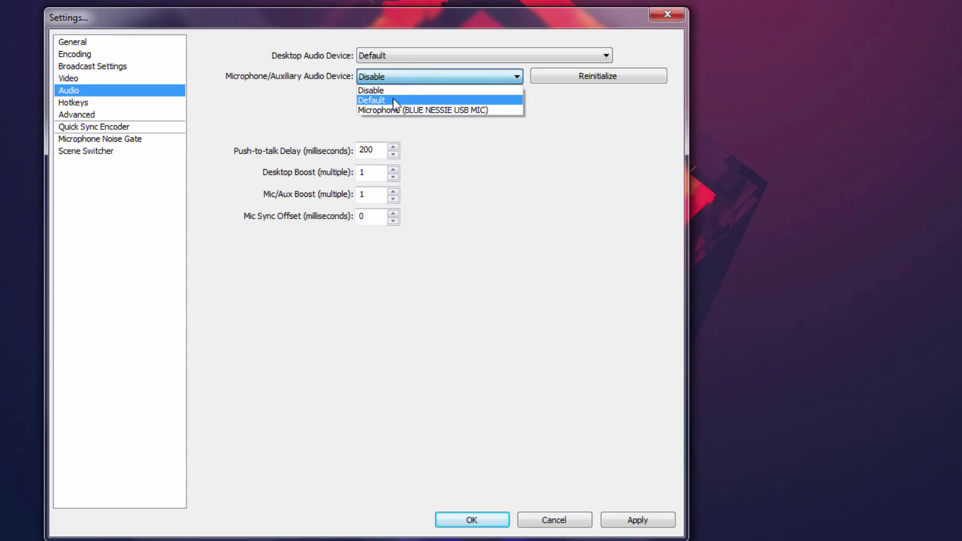
click(393, 99)
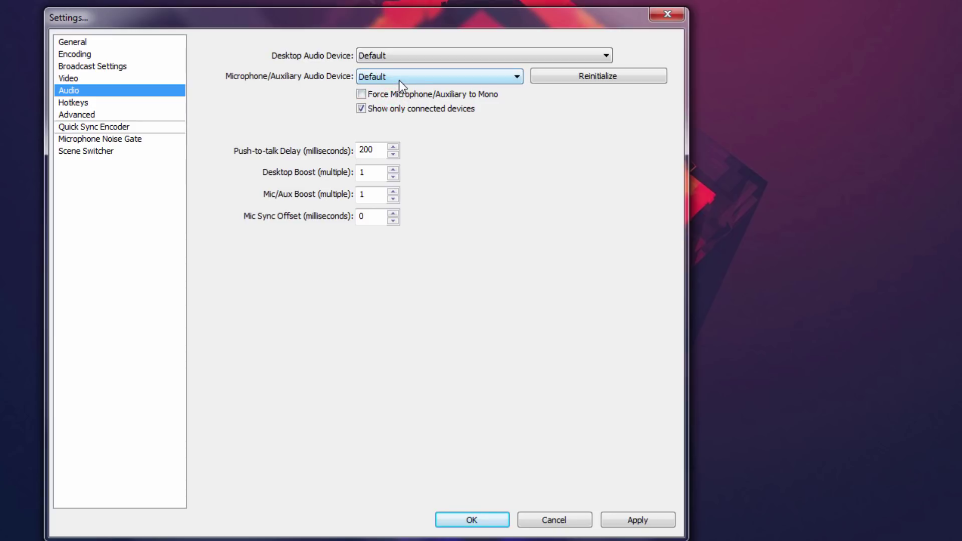
Set the microphone/auxiliary audio device to Microphone (BLUE NESSIE USB MIC) and save the changes while switching to the Hotkeys settings.
click(400, 79)
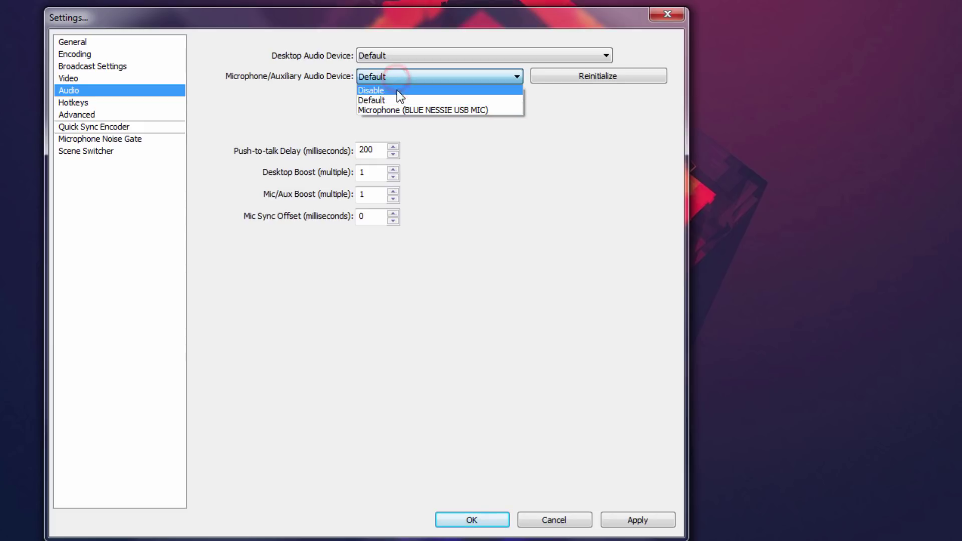
click(387, 111)
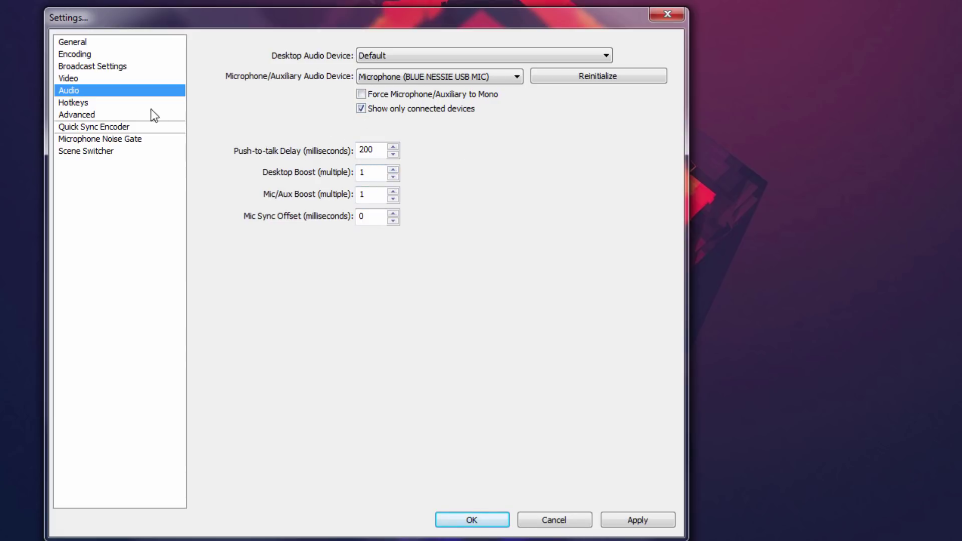
click(74, 106)
click(437, 331)
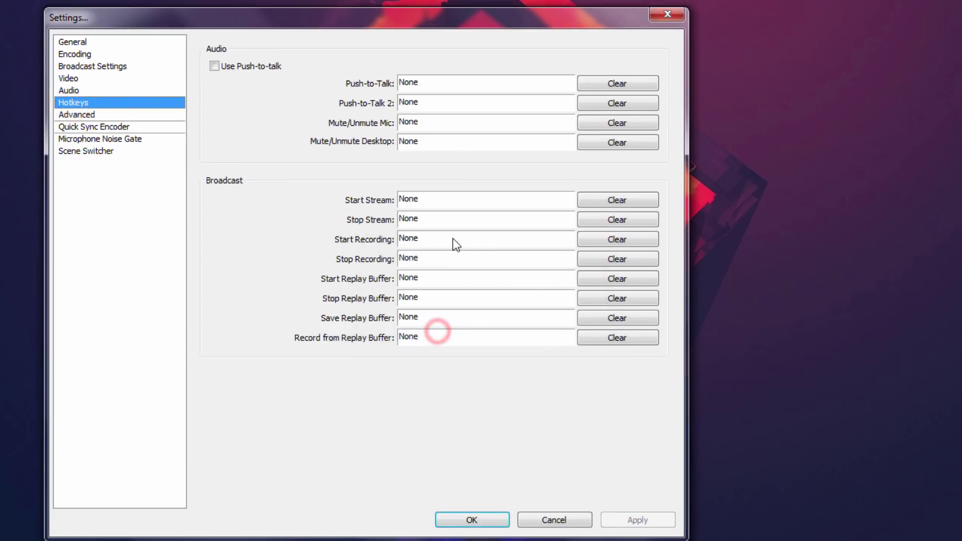
Try F1 as the Start Recording hotkey and F2 as the Stop Recording hotkey, and clear both.
click(427, 237)
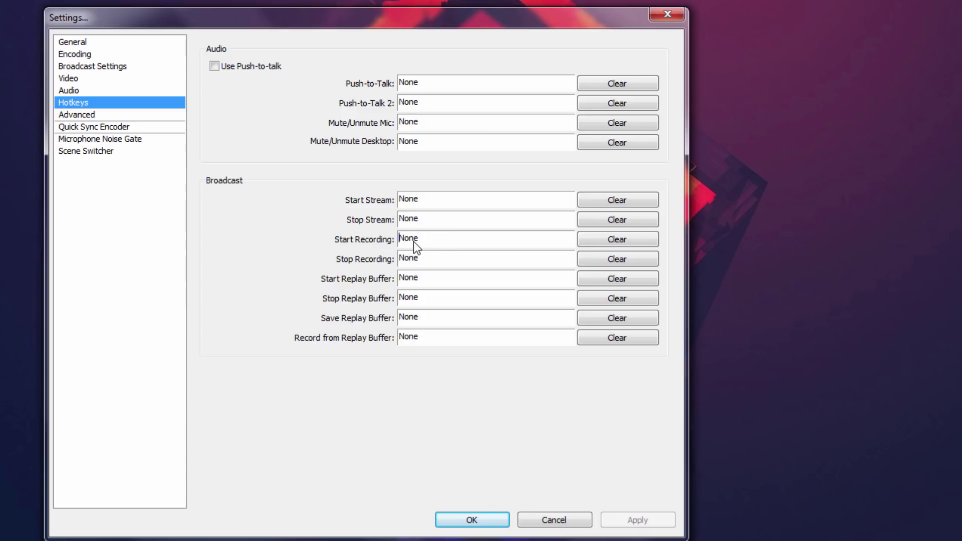
key(F1)
click(413, 257)
key(F2)
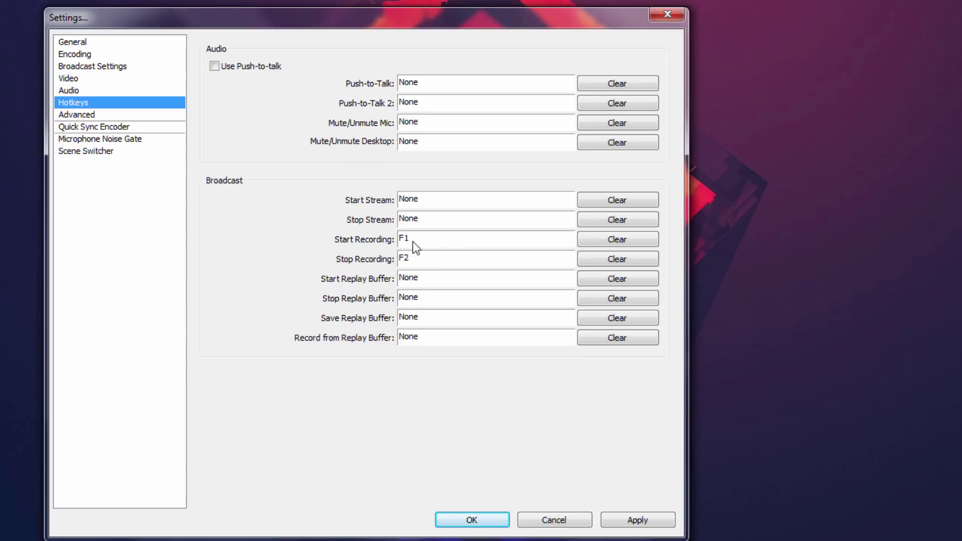
click(606, 242)
click(604, 260)
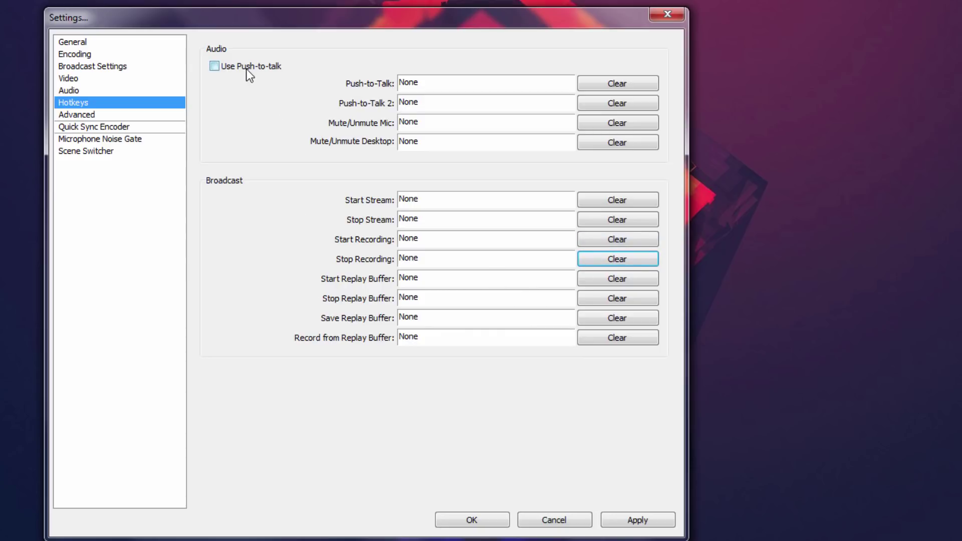
Choose the veryfast x264 CPU preset in the Advanced settings, apply the changes and close the settings.
click(89, 115)
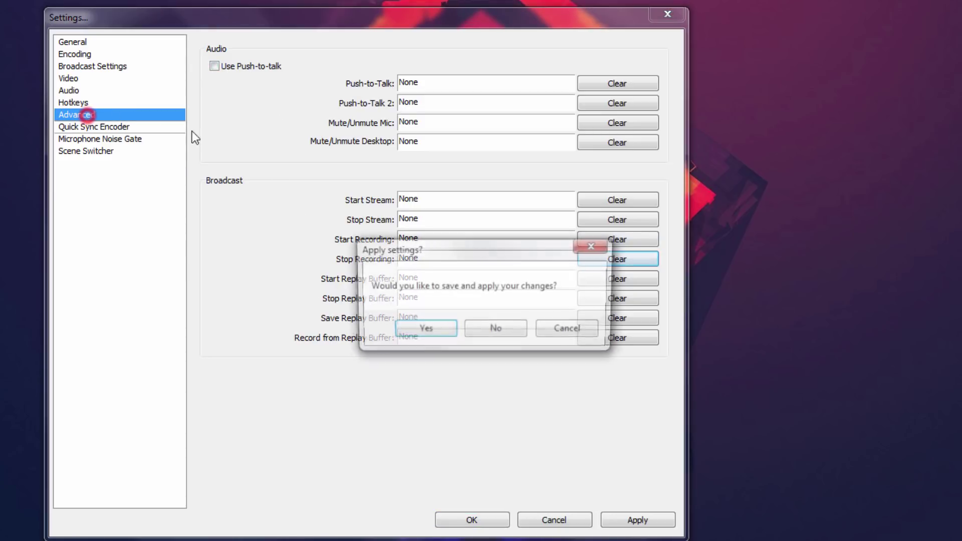
click(420, 329)
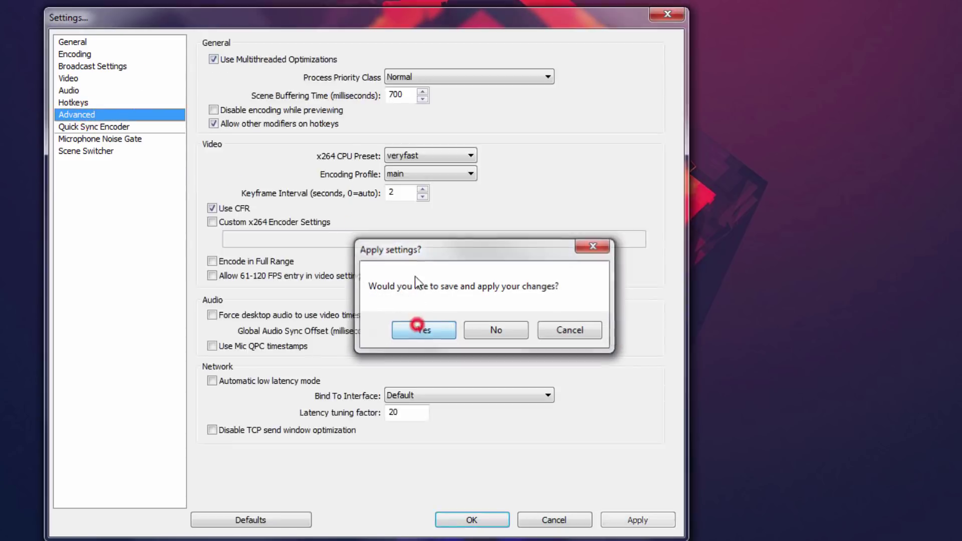
click(406, 158)
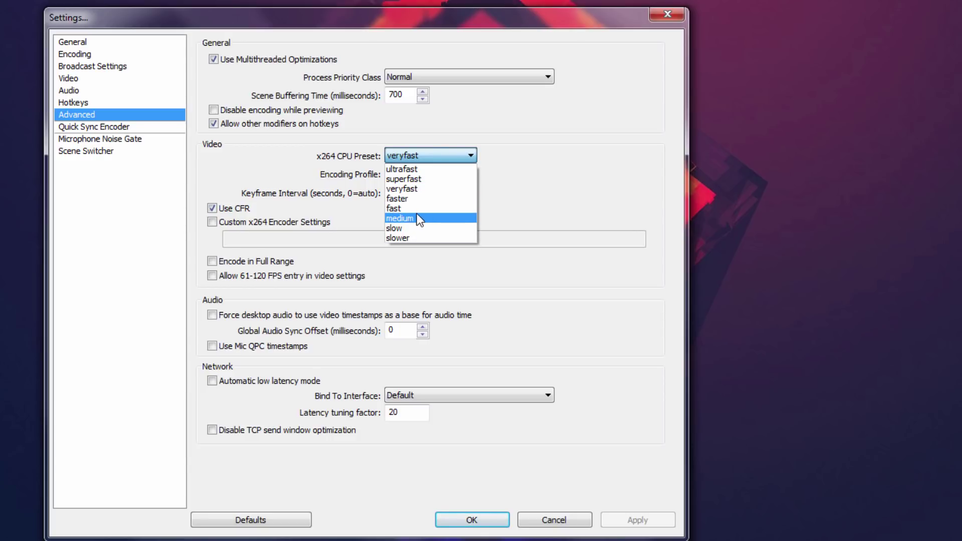
click(405, 190)
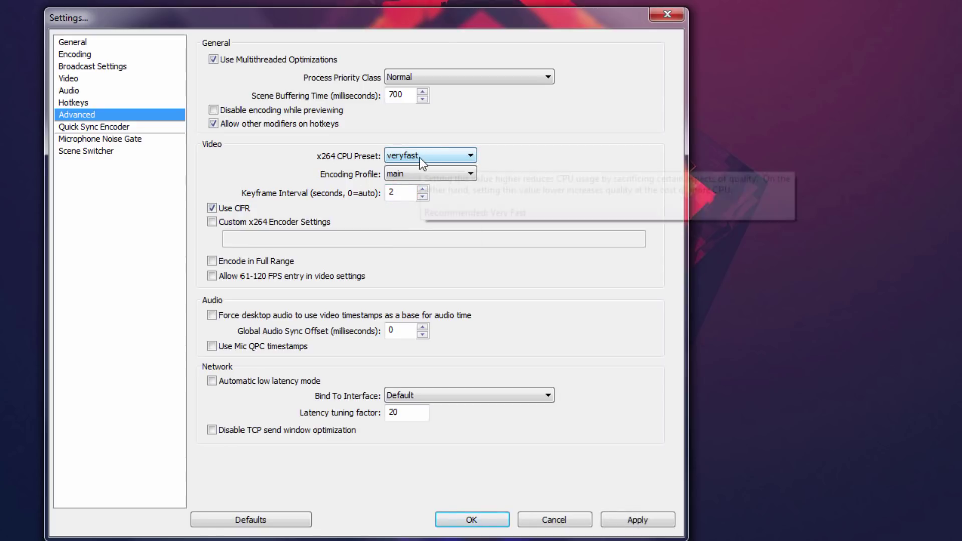
click(419, 157)
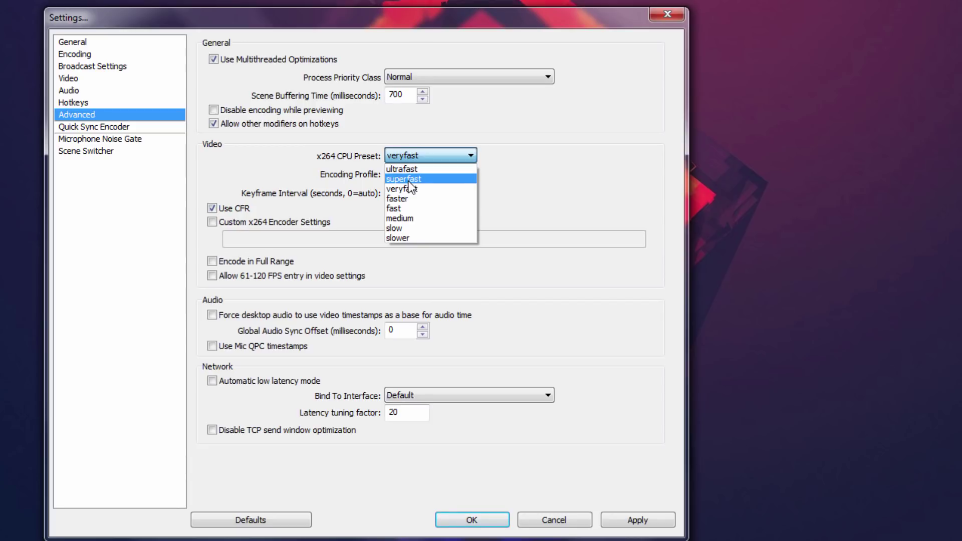
click(415, 190)
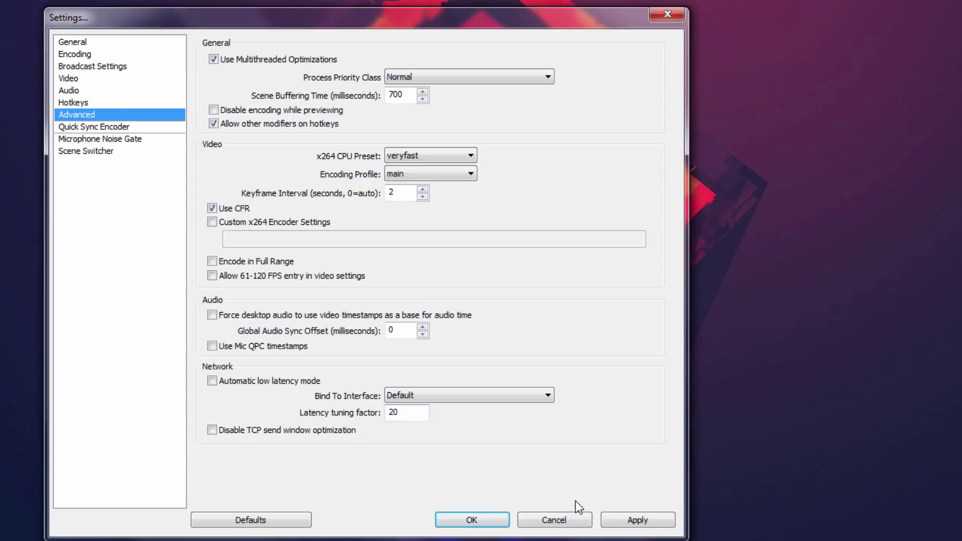
click(635, 521)
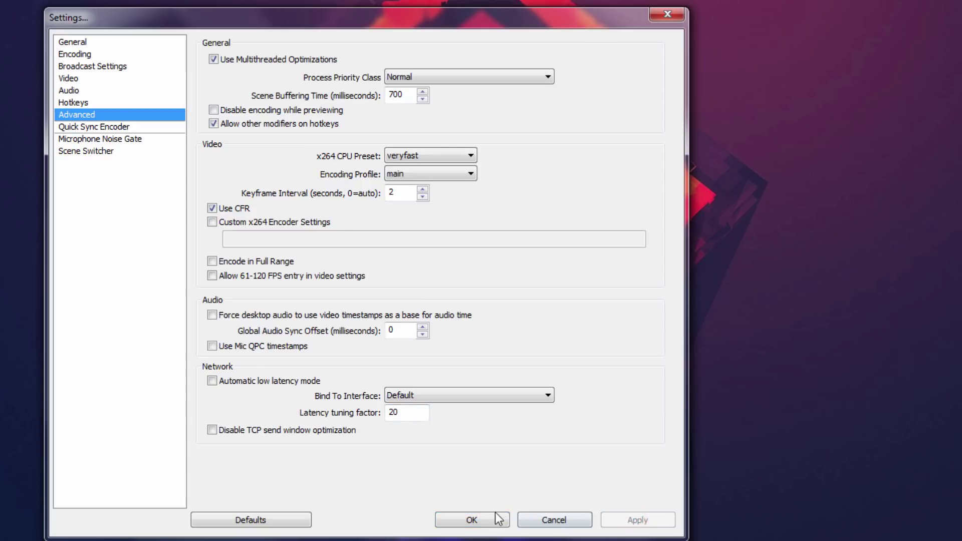
click(482, 520)
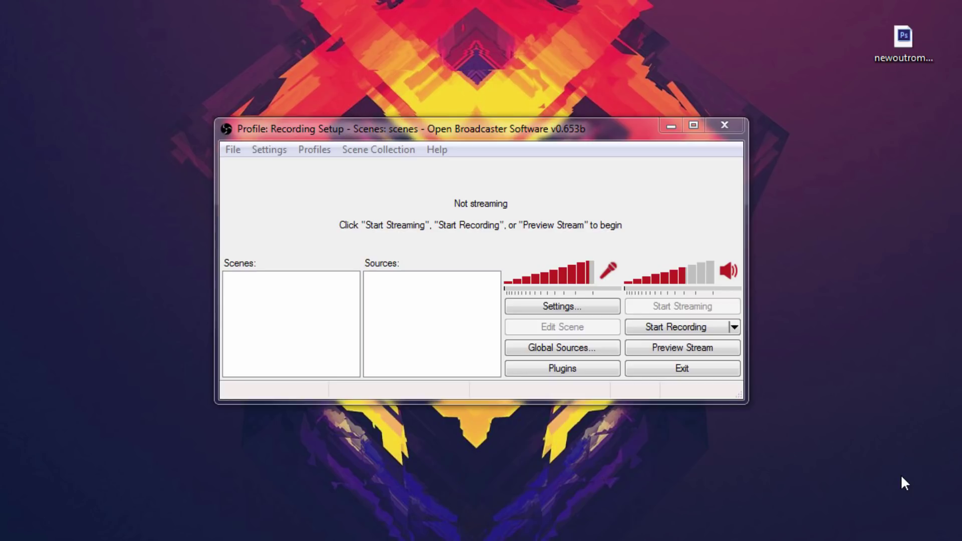
Add a new scene named Setup 1.
drag(376, 125, 382, 128)
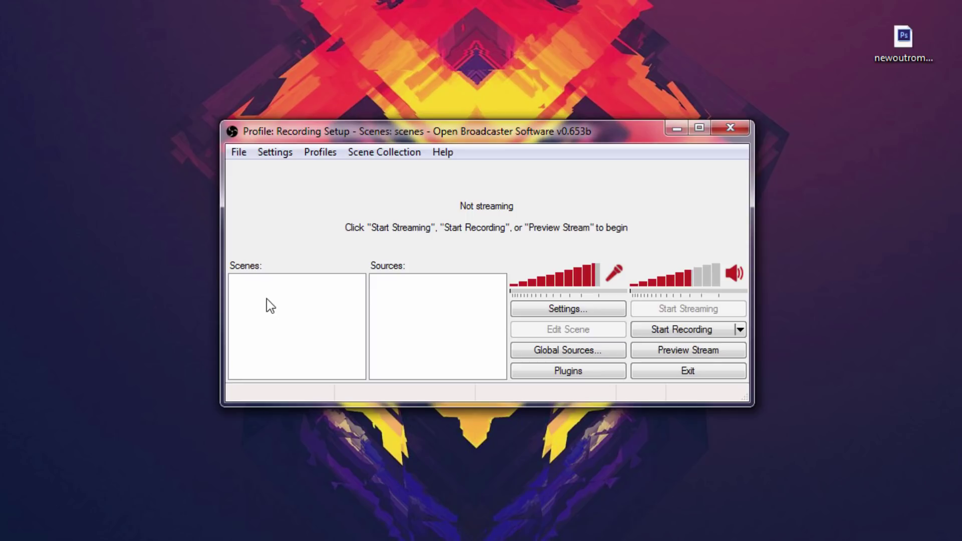
right_click(266, 299)
click(289, 309)
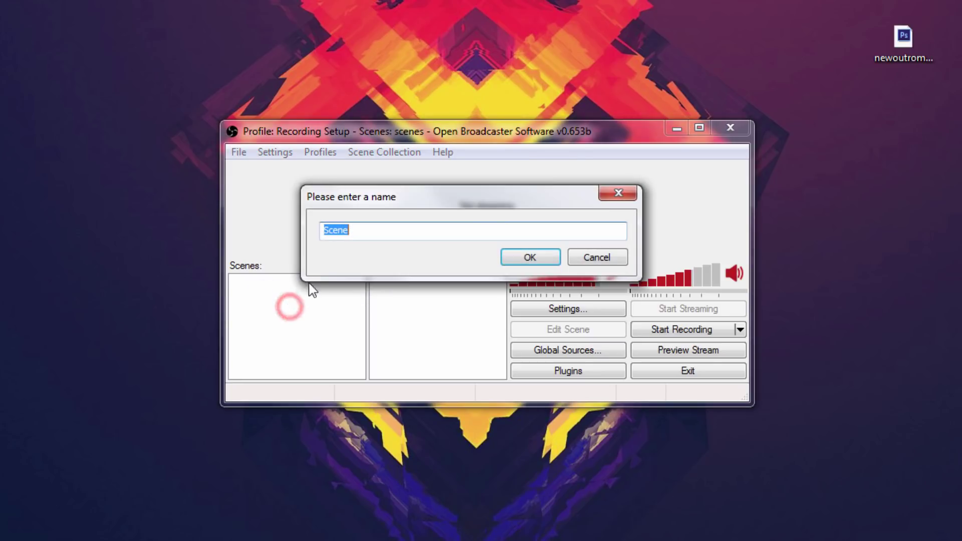
text(Setup )
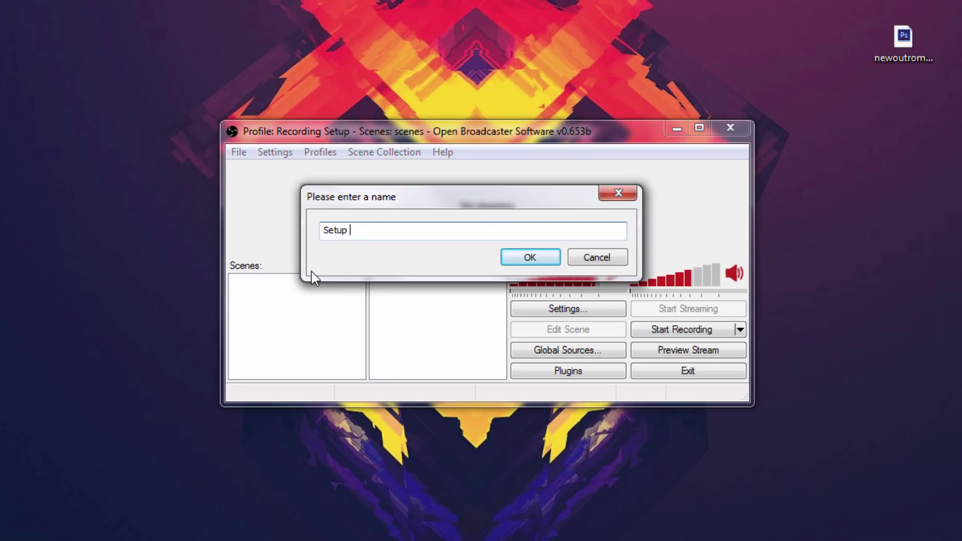
text(1)
key(Return)
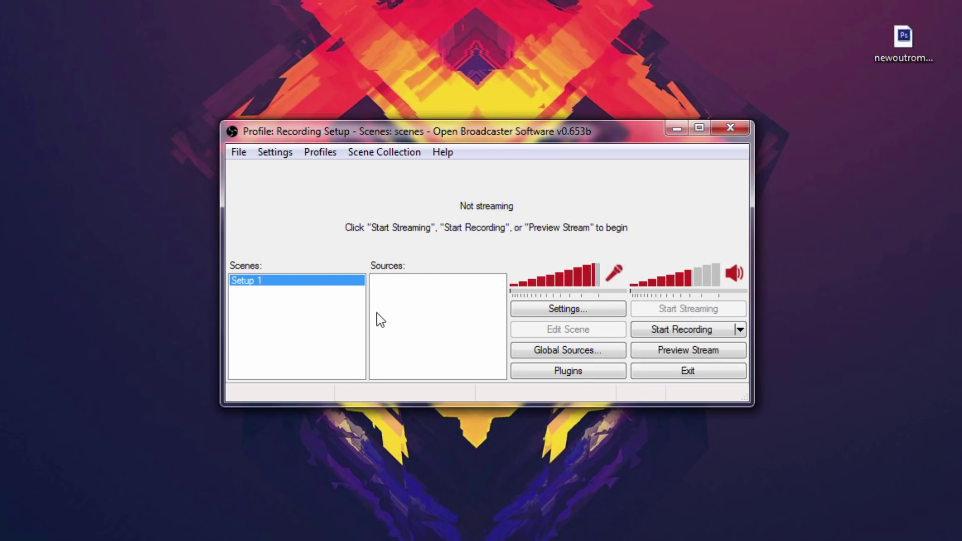
Add a Monitor Capture source for monitor 1 to the Setup 1 scene, with mouse cursor capture on, and accept the Aero warning.
right_click(390, 299)
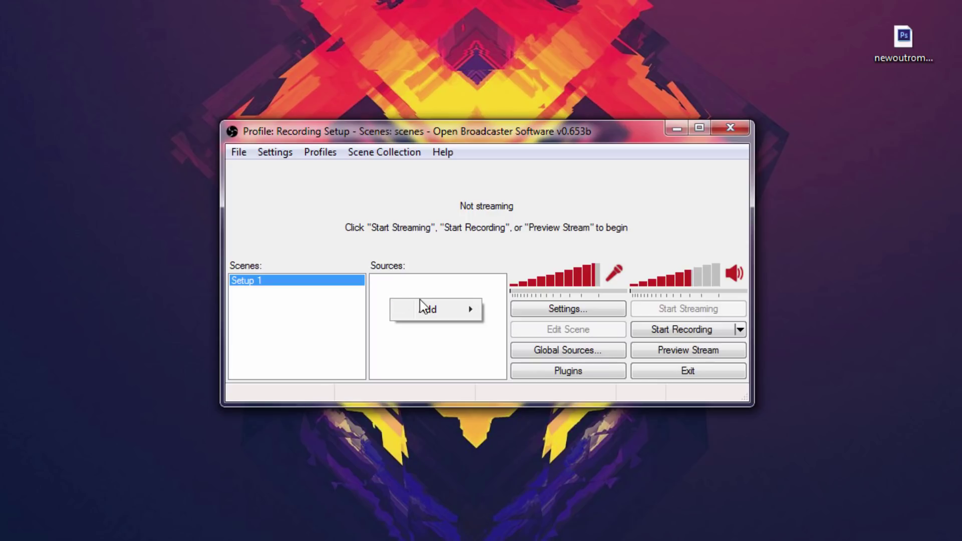
click(388, 287)
right_click(404, 287)
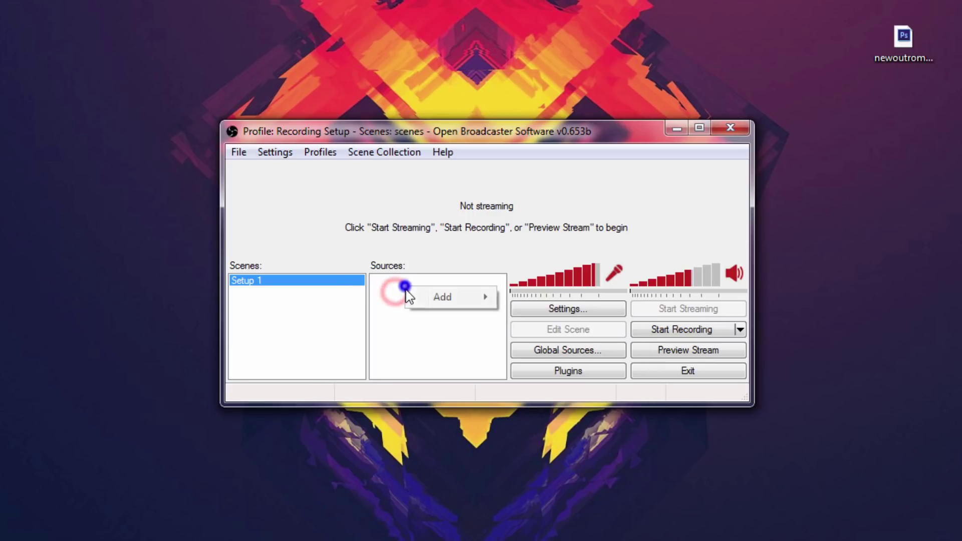
click(424, 296)
click(543, 314)
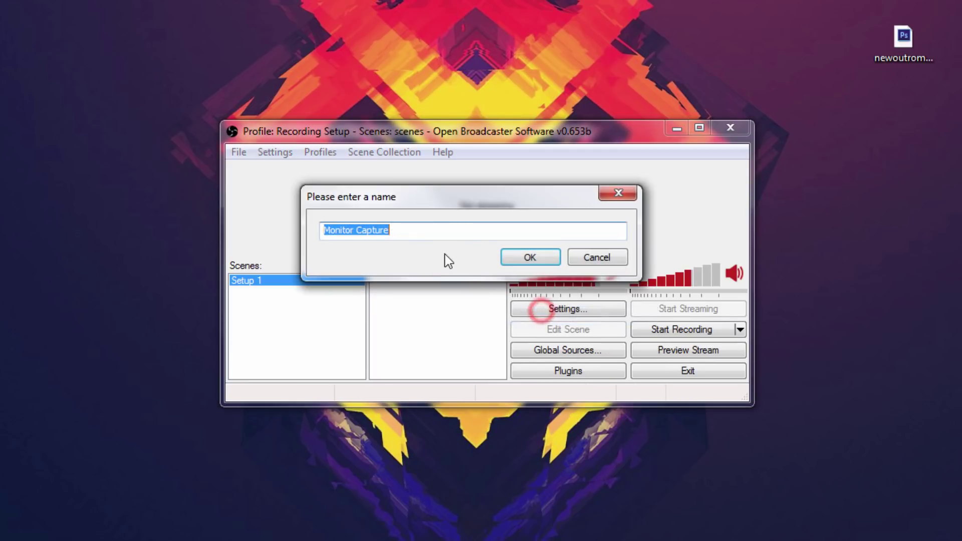
click(520, 270)
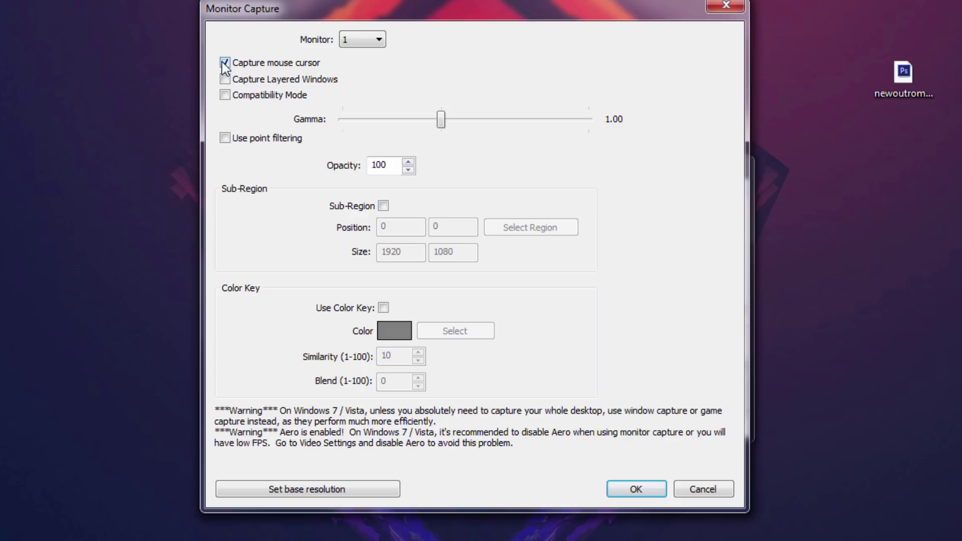
click(635, 489)
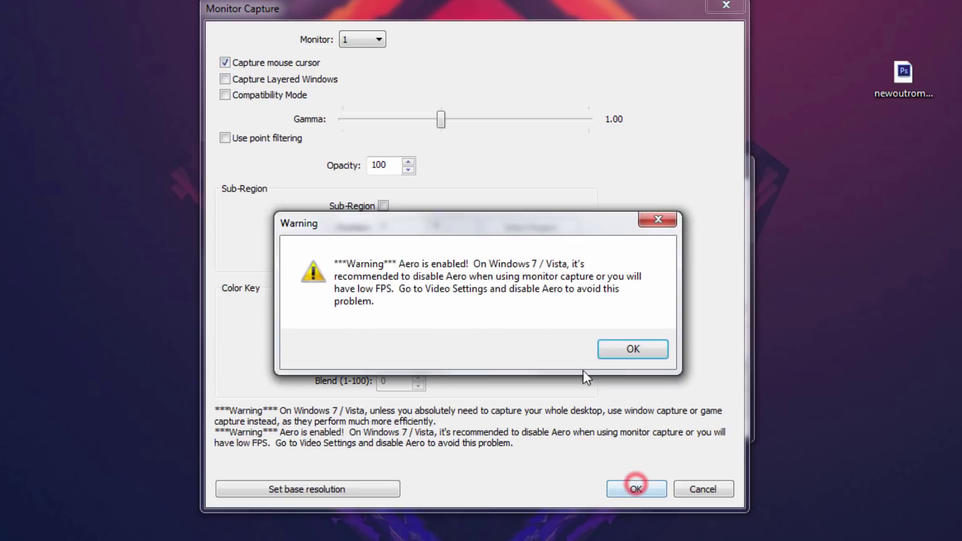
drag(519, 235, 517, 225)
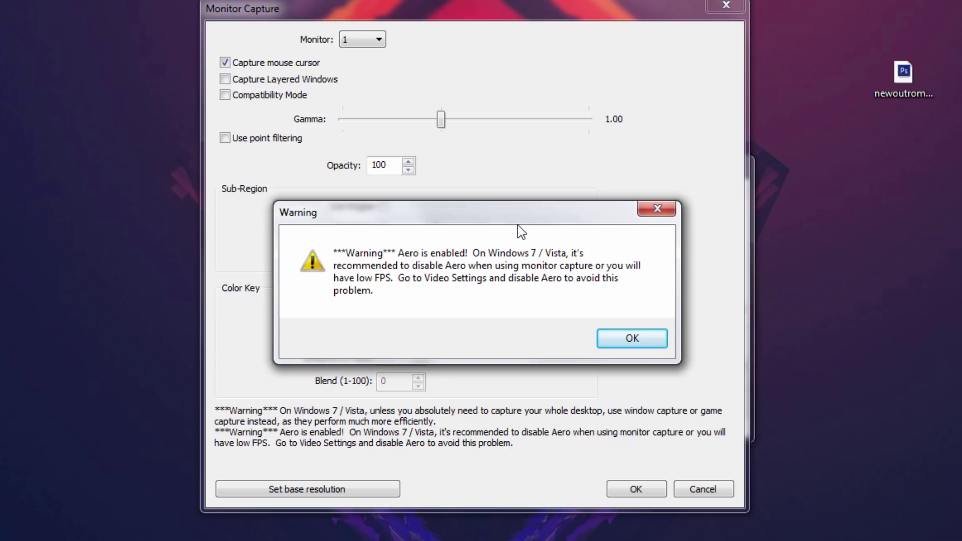
click(631, 340)
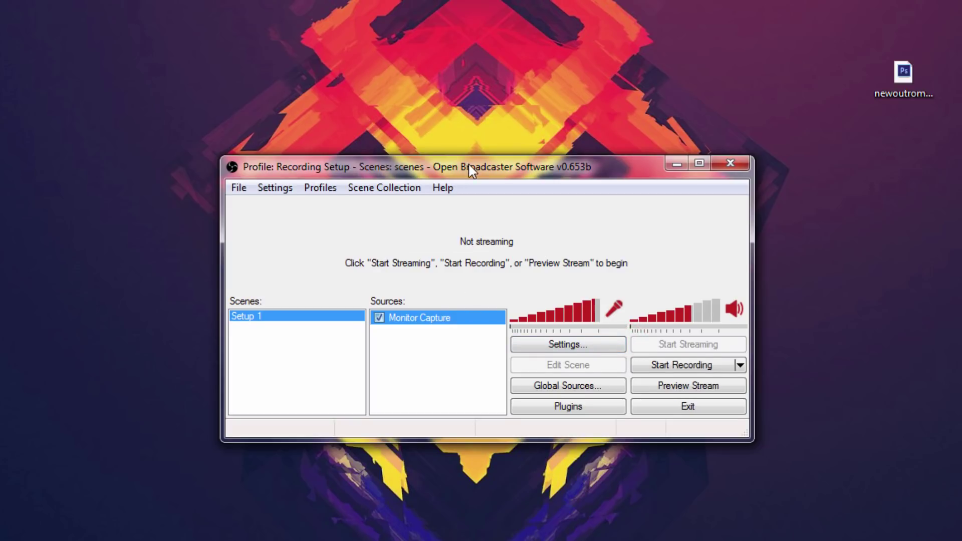
drag(457, 171, 454, 174)
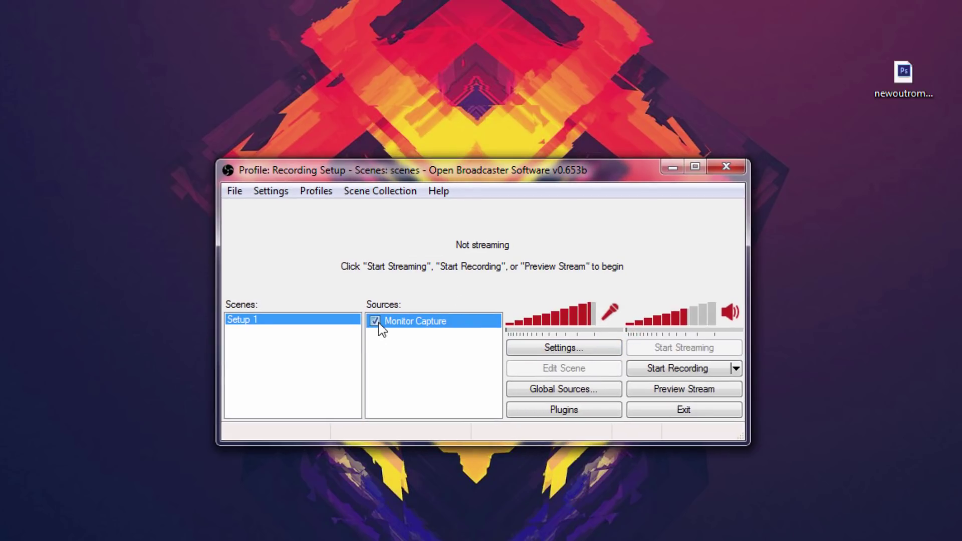
Preview the stream to check the monitor capture of the Setup 1 scene, and stop the preview.
click(671, 389)
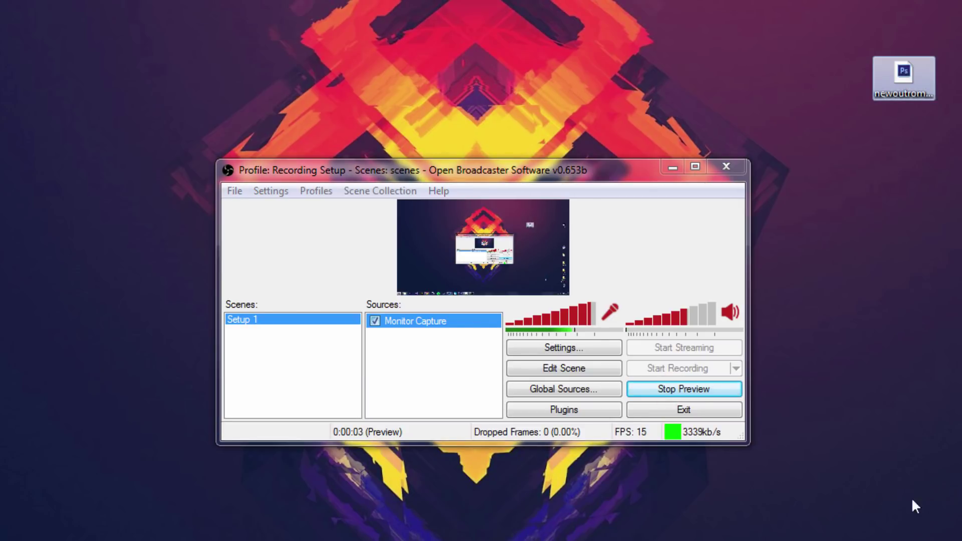
click(877, 453)
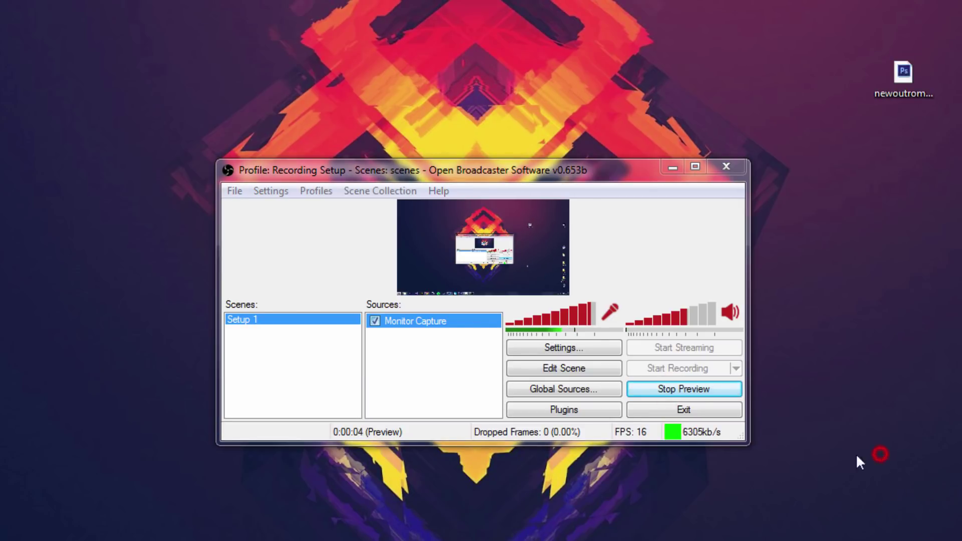
click(698, 389)
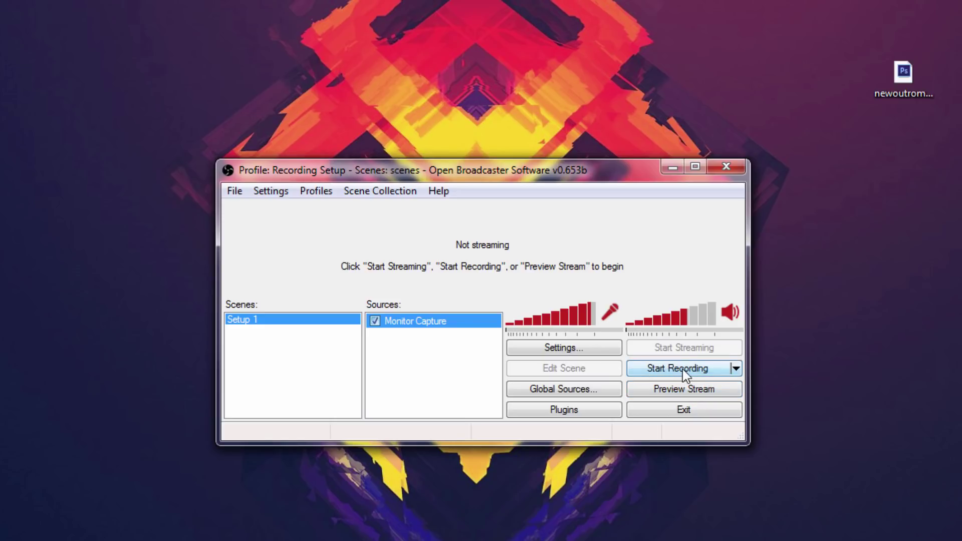
Start a test recording and capture a desktop refresh and the Computer window being opened, moved and closed.
click(682, 369)
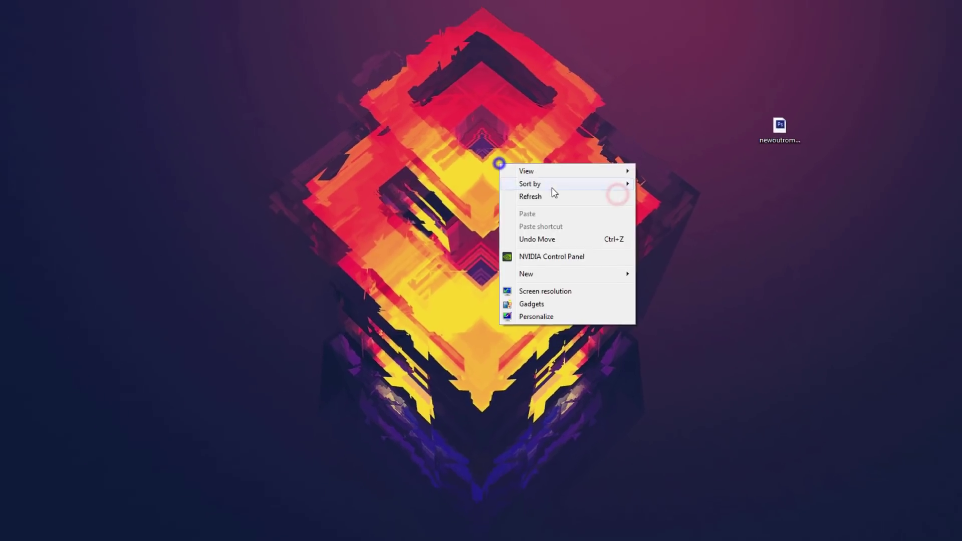
click(540, 203)
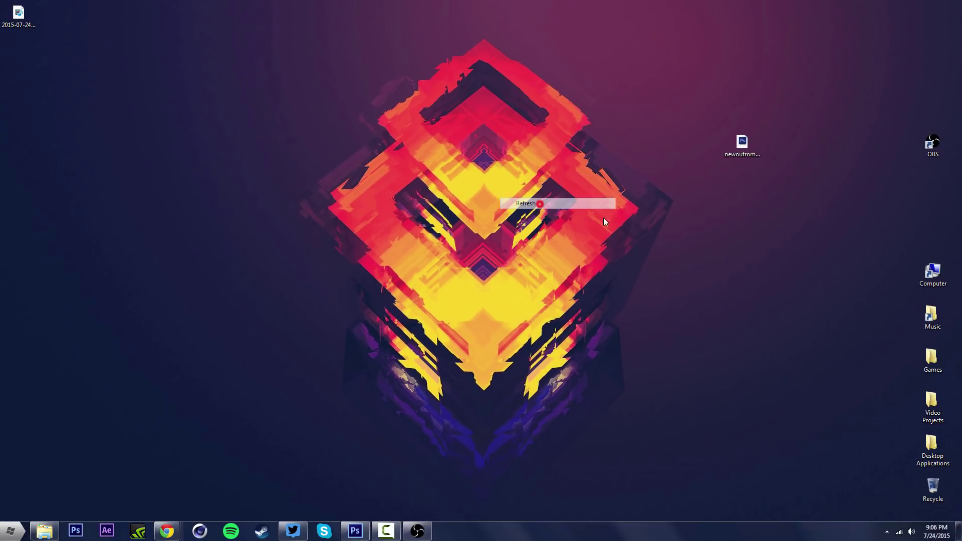
double_click(932, 273)
click(574, 159)
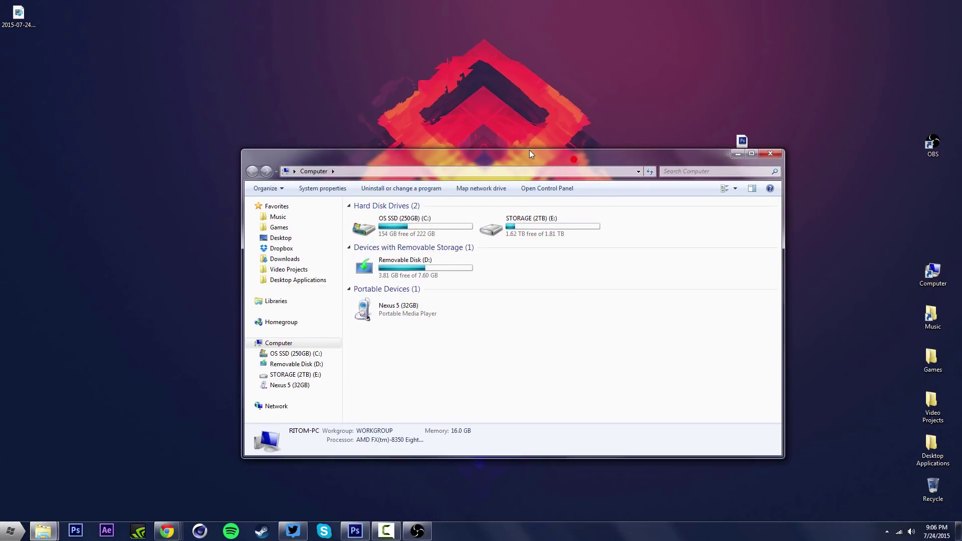
drag(529, 150, 487, 142)
click(729, 144)
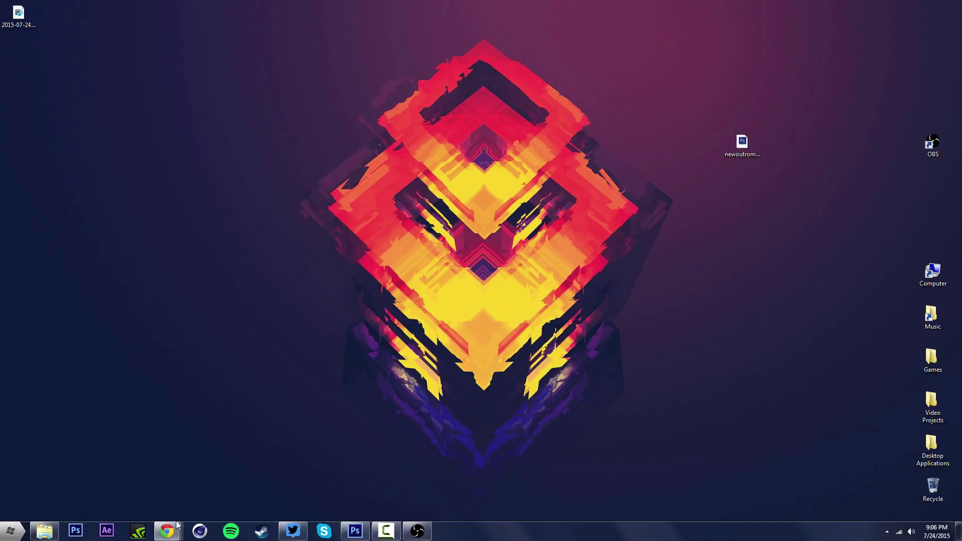
Switch to the Agar.io page in Chrome, start a game with the nickname xzfvzsxf, and minimize the browser.
mouse_move(167, 528)
click(245, 487)
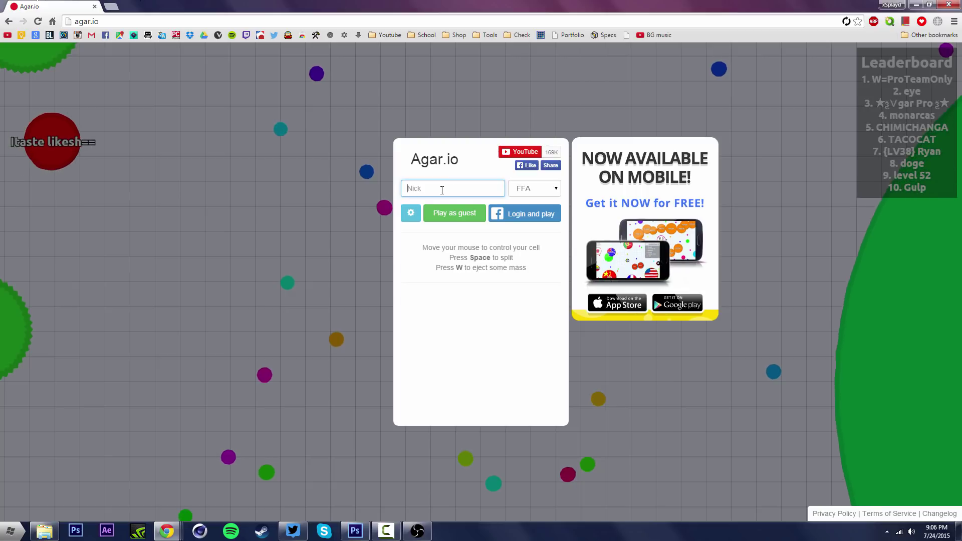
text(xzfvzsxf)
key(Return)
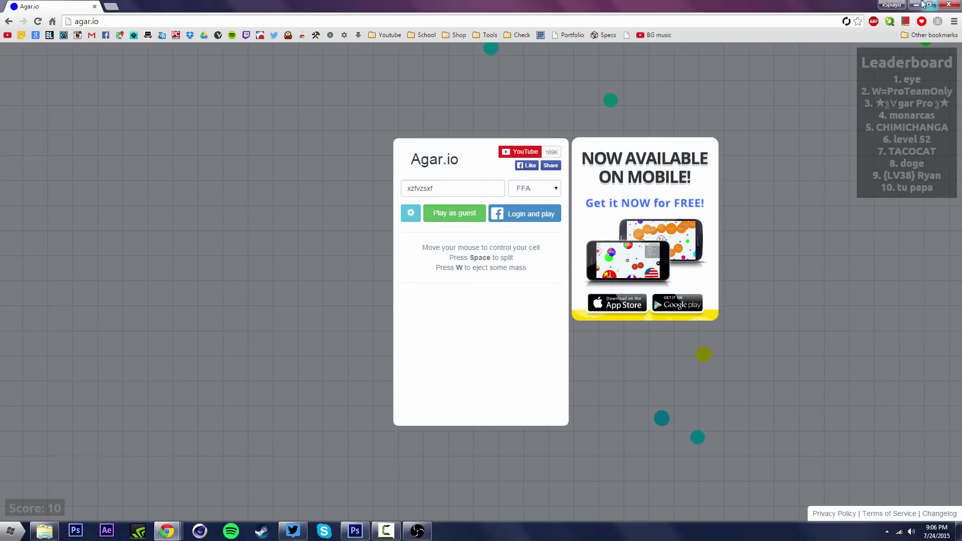
click(916, 5)
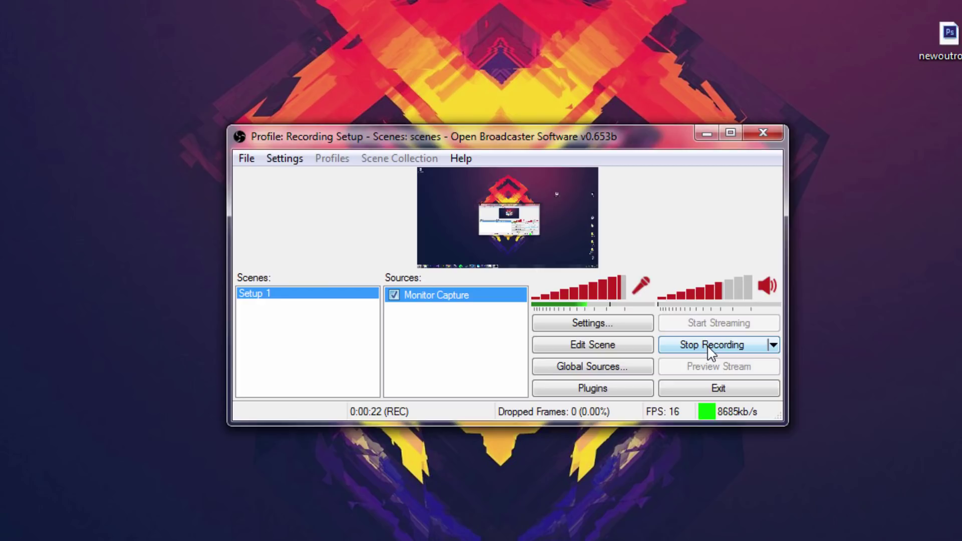
Stop the OBS recording and move the recorded MP4 file away from the desktop's corner.
click(708, 347)
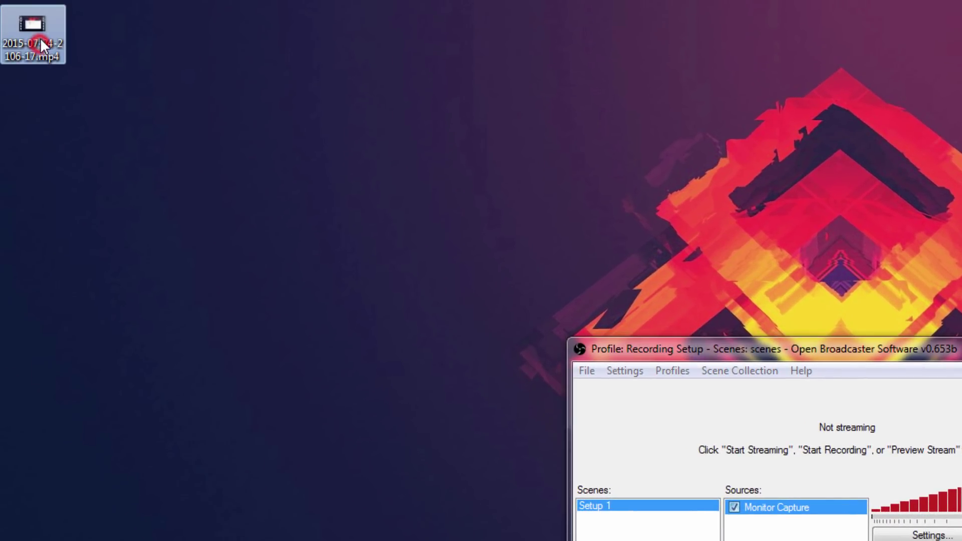
drag(45, 55, 111, 131)
click(207, 187)
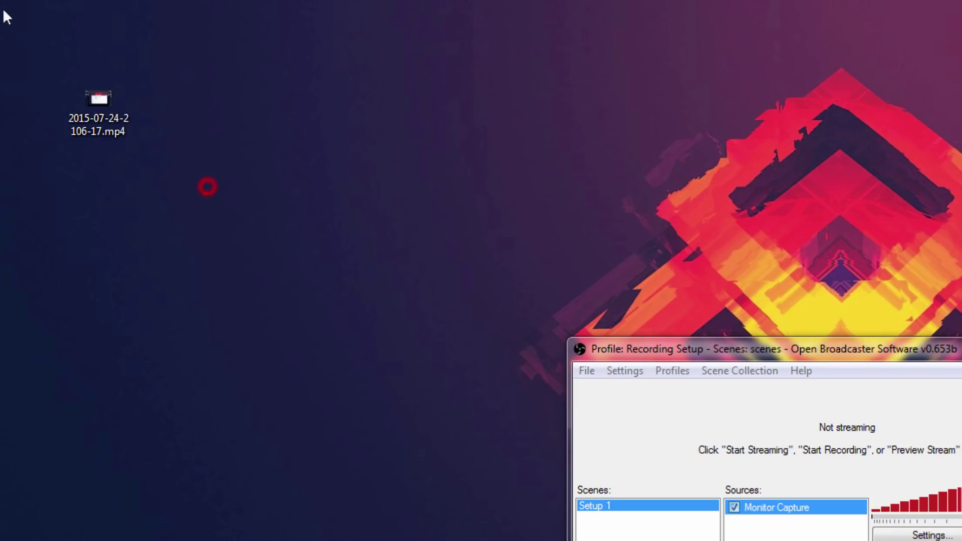